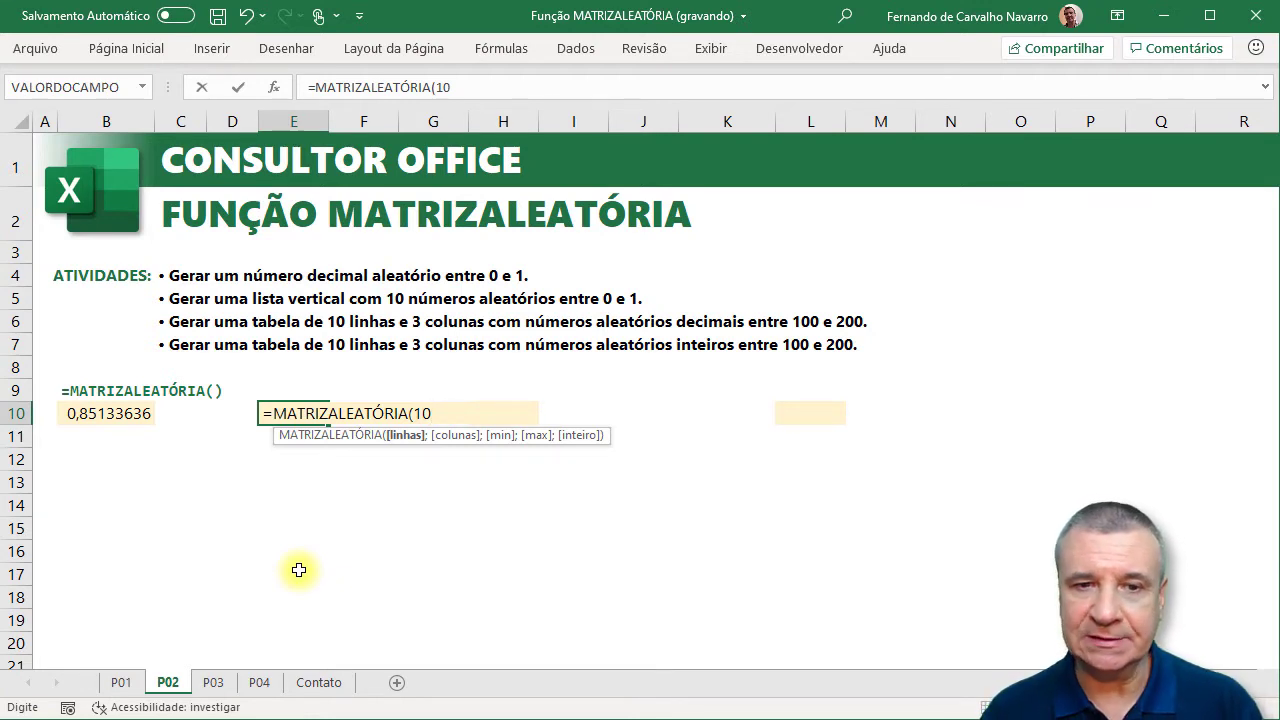
# Step: Complete the formula =MATRIZALEATÓRIA(10) in E10 to generate a vertical list of 10 random numbers
pyautogui.press('Return')
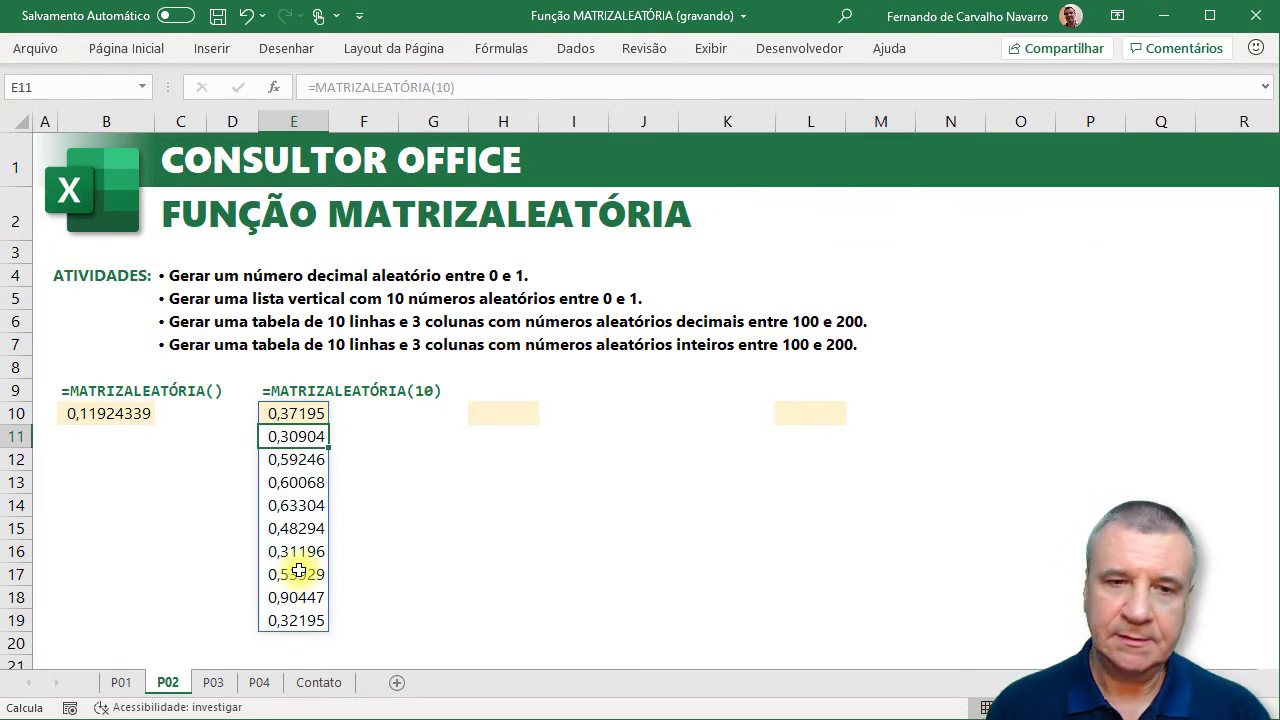
# Step: Enter =MATRIZALEATÓRIA(10;3;100;200) in H10 to generate a 10-row, 3-column table of random decimals between 100 and 200
pyautogui.press('Right')
pyautogui.press('Right')
pyautogui.press('Right')
pyautogui.press('Up')
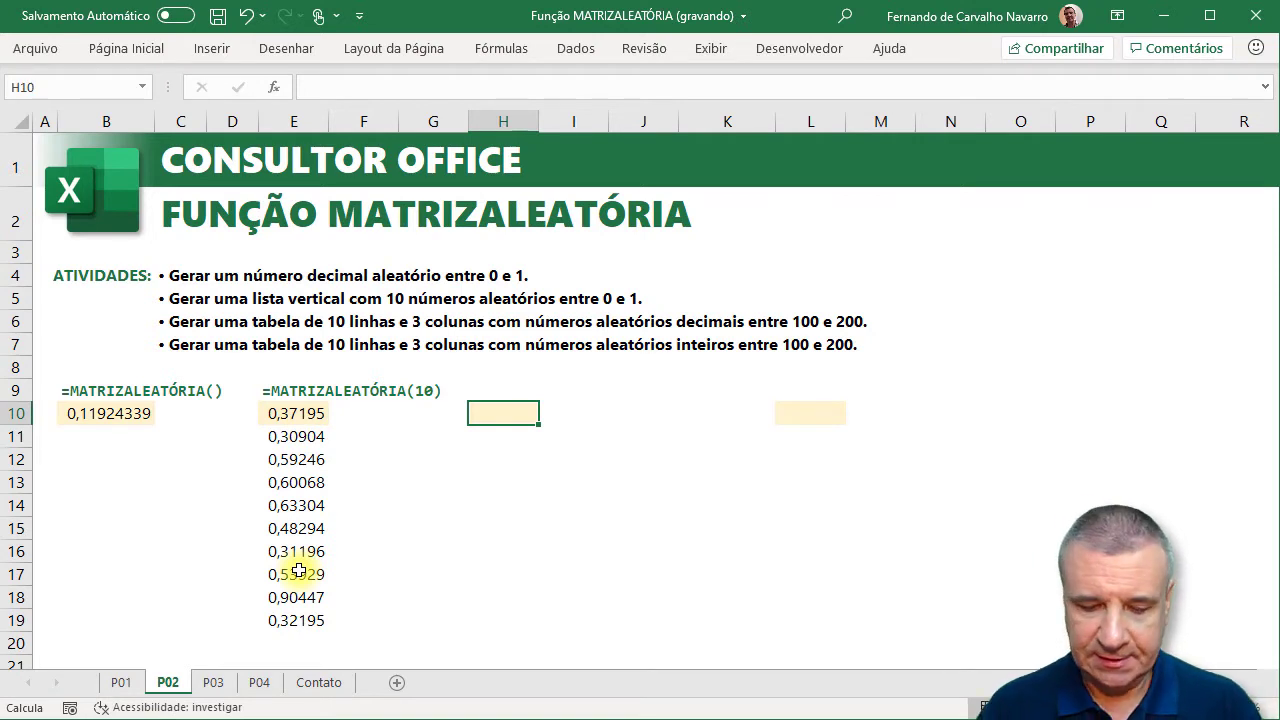
pyautogui.write('=matriza')
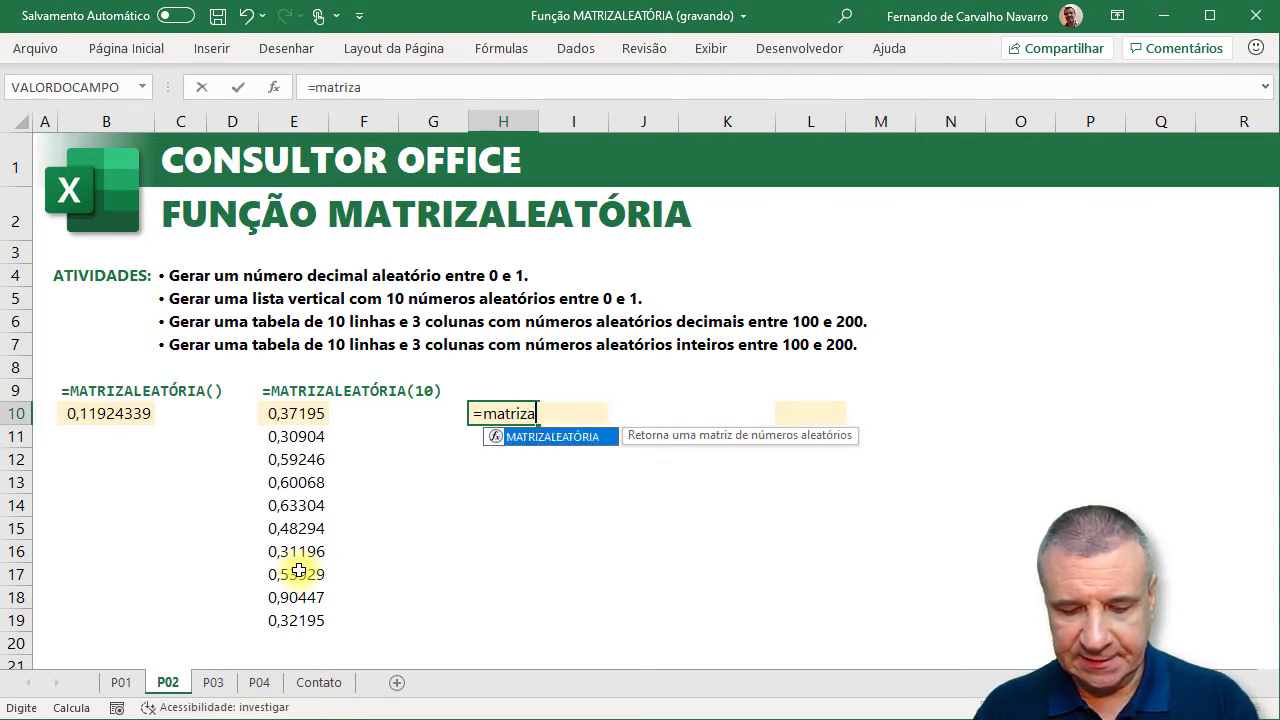
pyautogui.press('Tab')
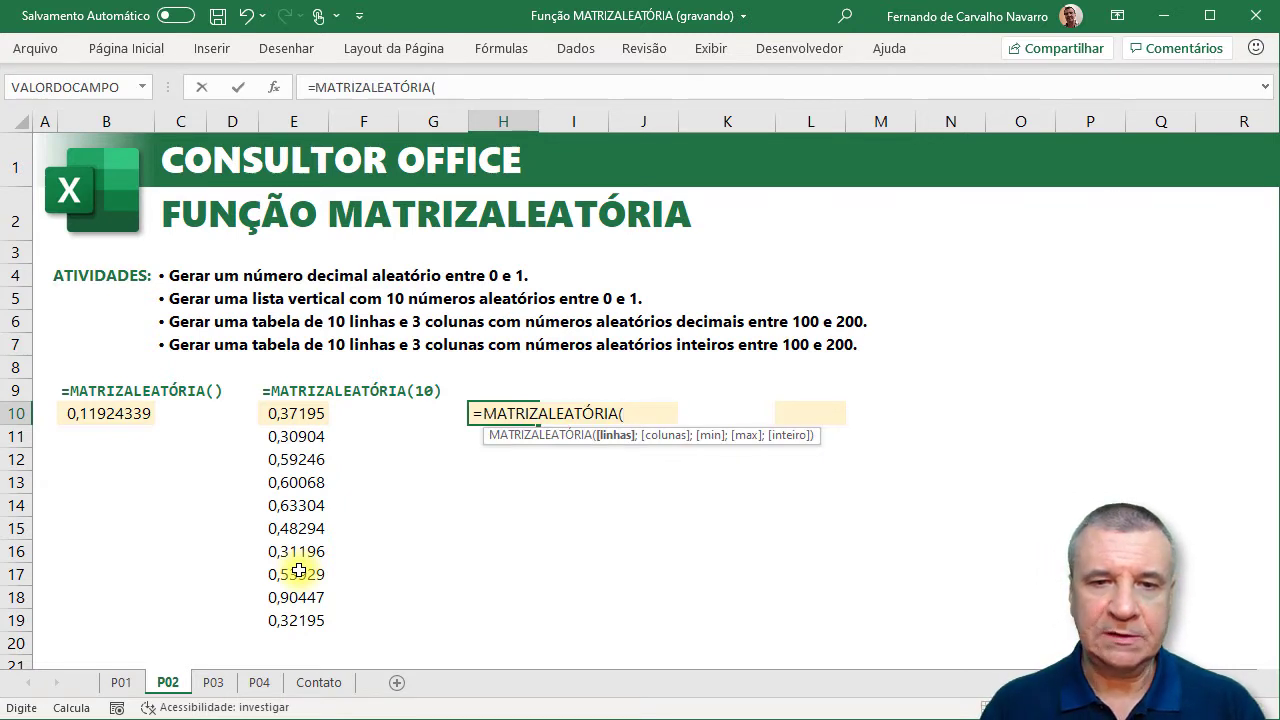
pyautogui.write('10;')
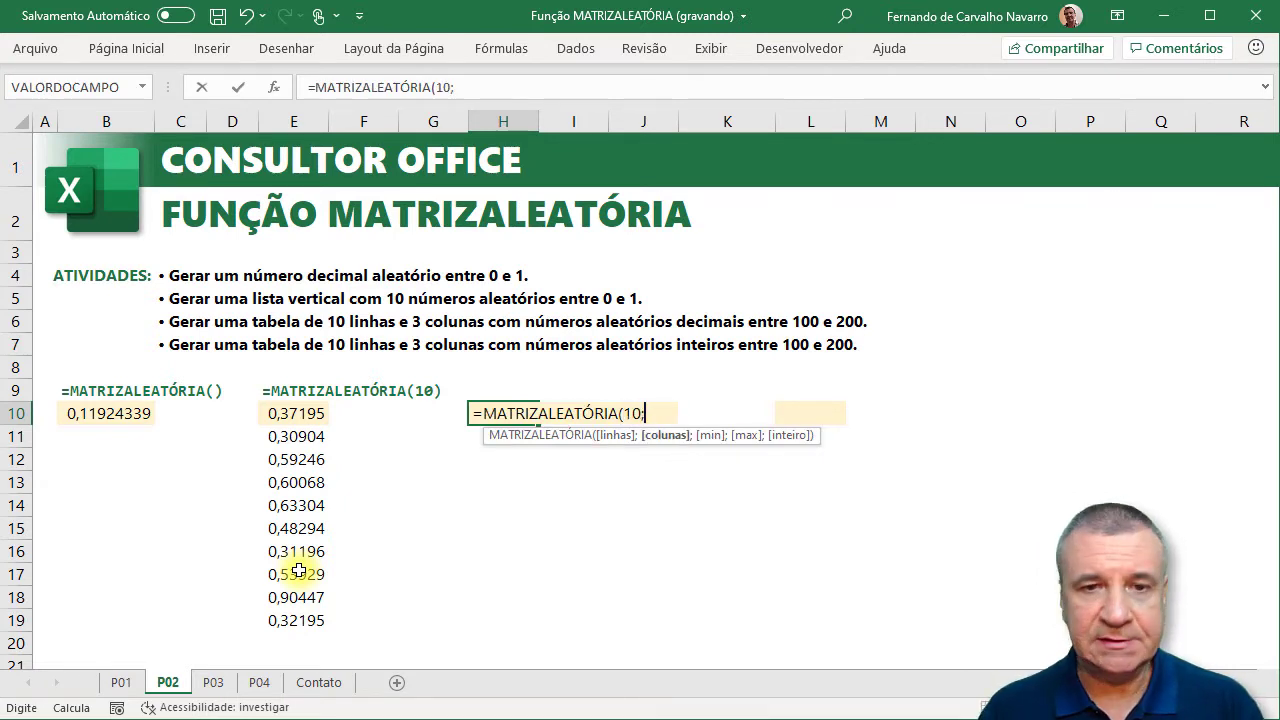
pyautogui.write('3;')
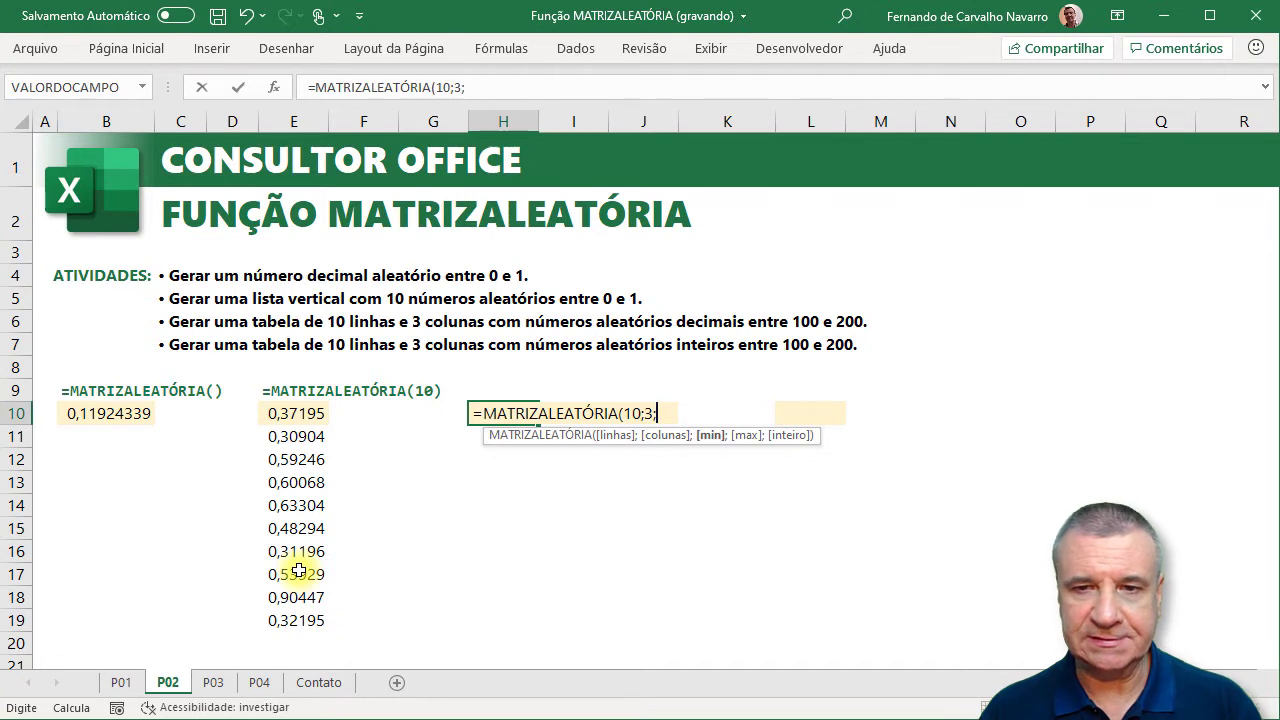
pyautogui.write('100')
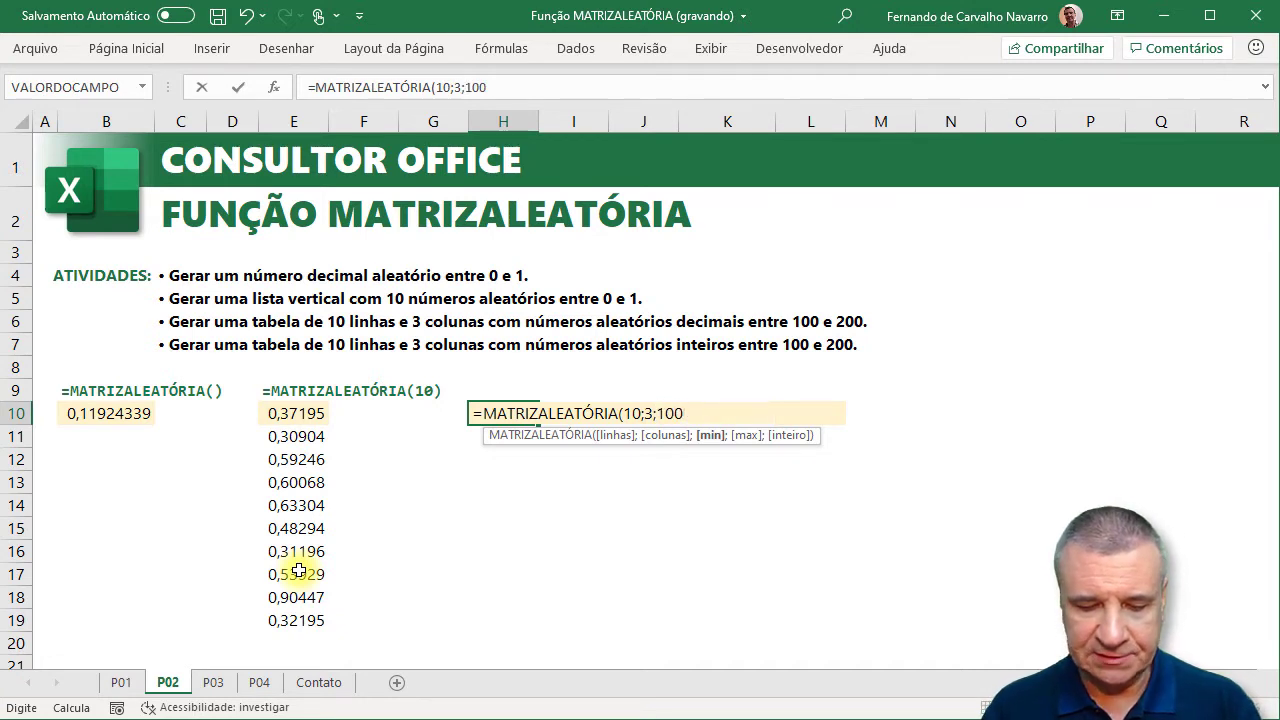
pyautogui.write(';200')
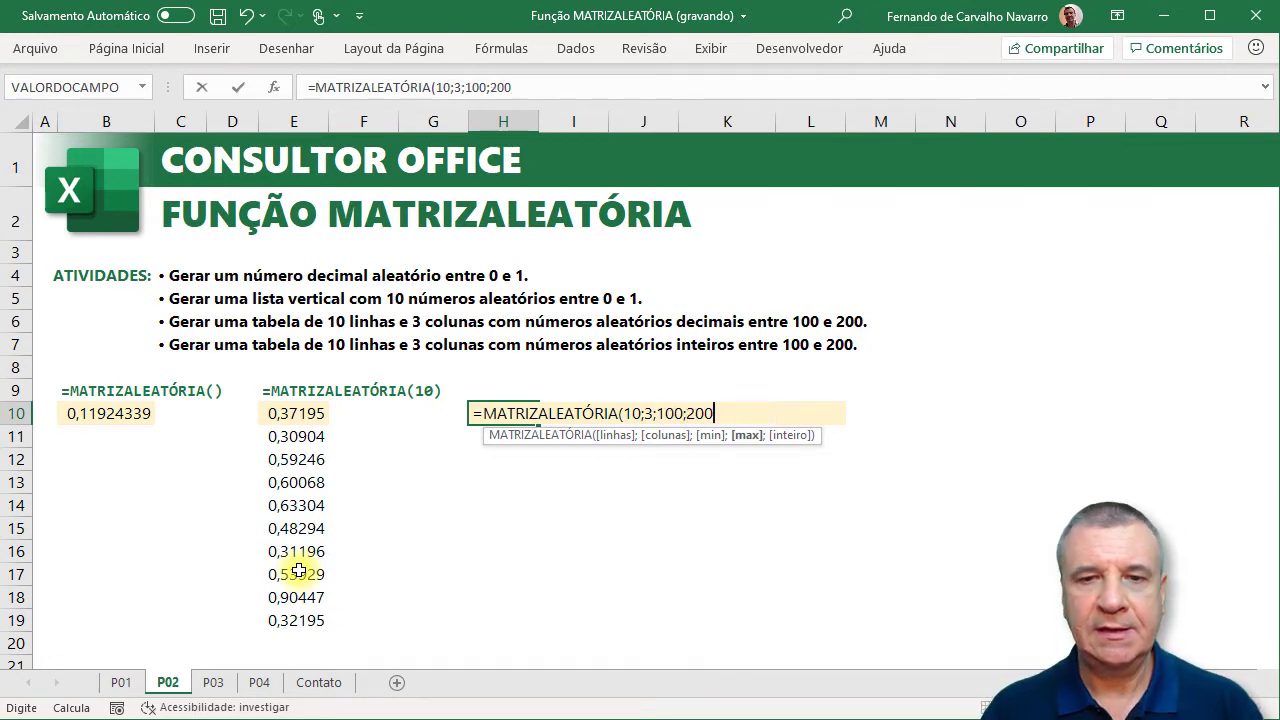
pyautogui.press('Return')
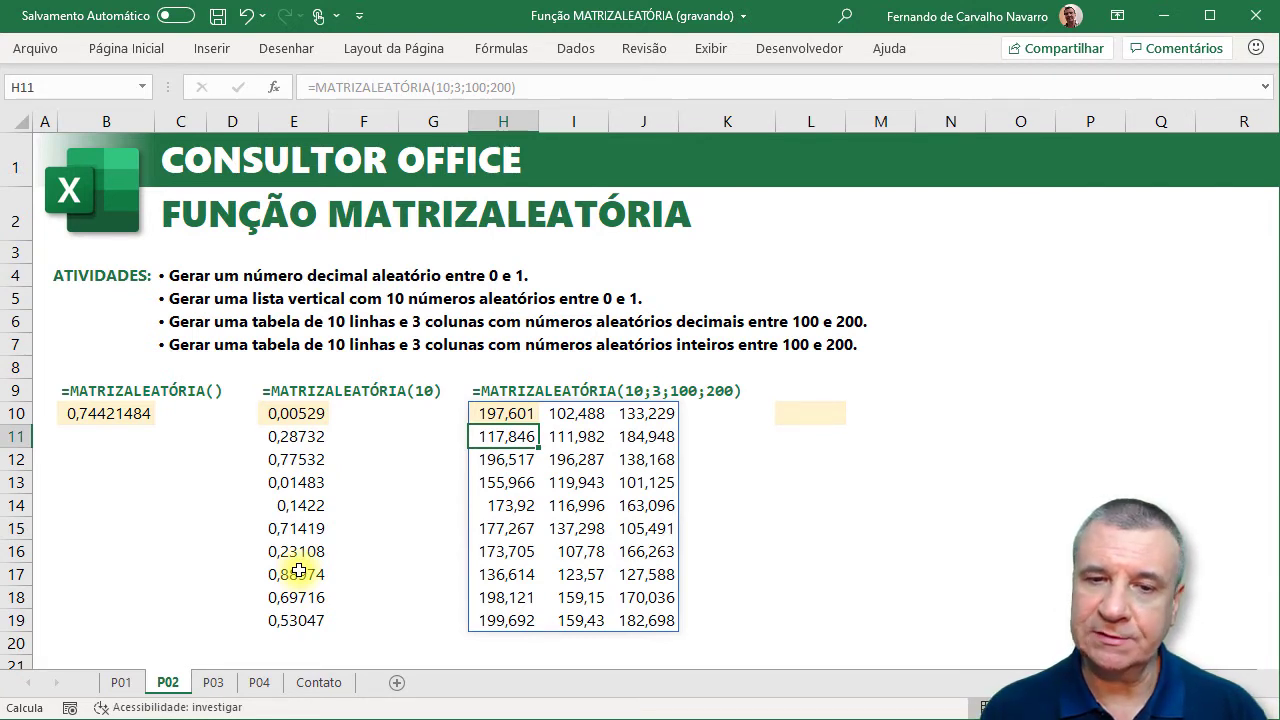
# Step: Enter =MATRIZALEATÓRIA(10;3;100;200;VERDADEIRO) in L10 to generate a 10-row, 3-column table of random integers between 100 and 200
pyautogui.press('Right')
pyautogui.press('Right')
pyautogui.press('Right')
pyautogui.press('Right')
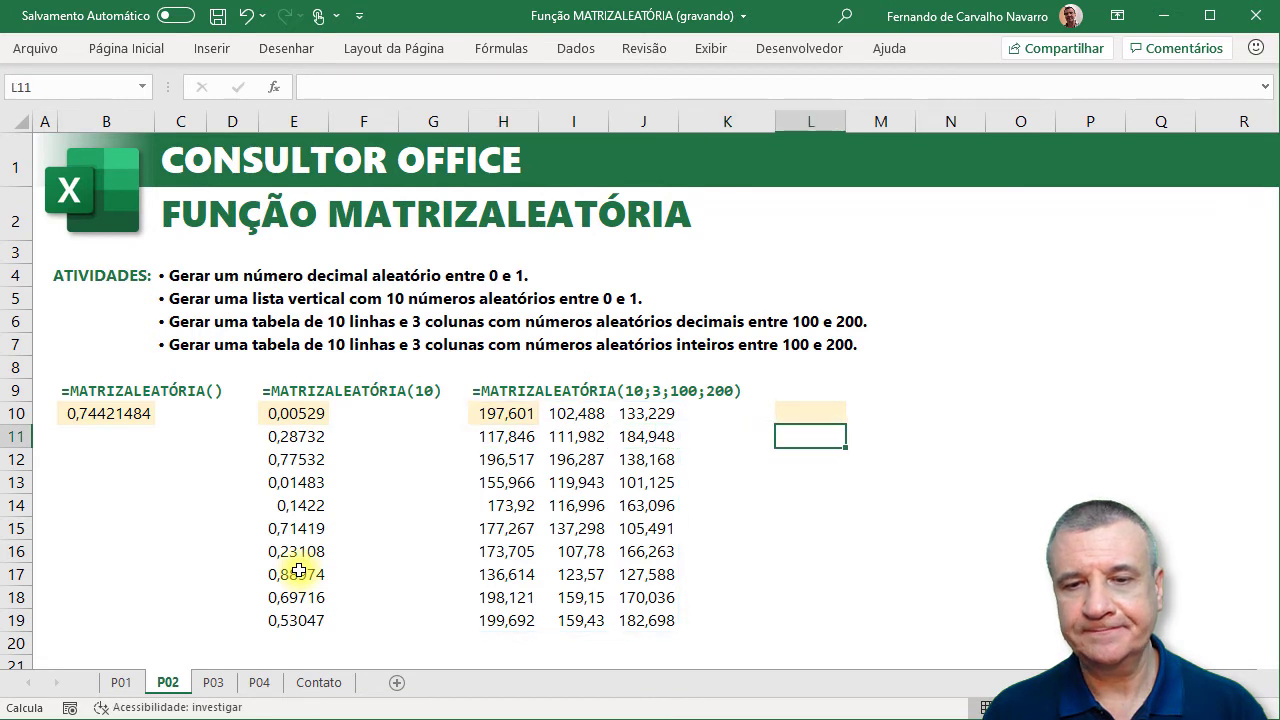
pyautogui.press('Up')
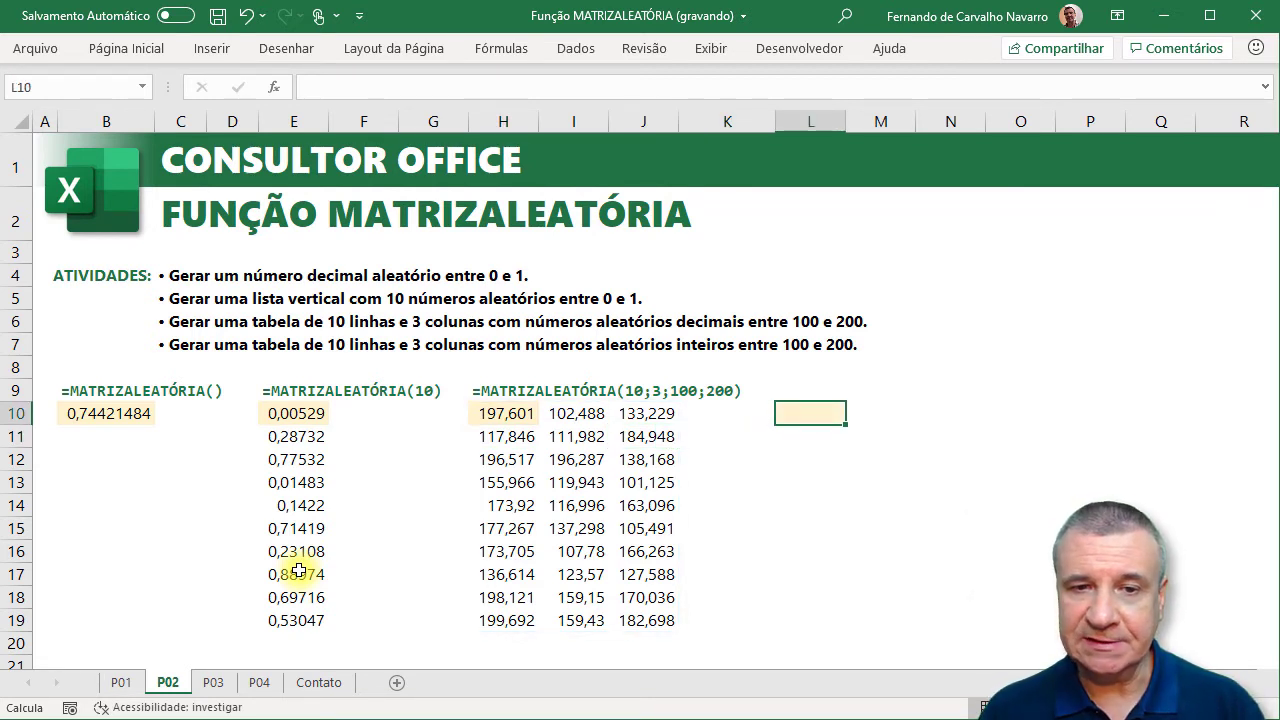
pyautogui.write('=')
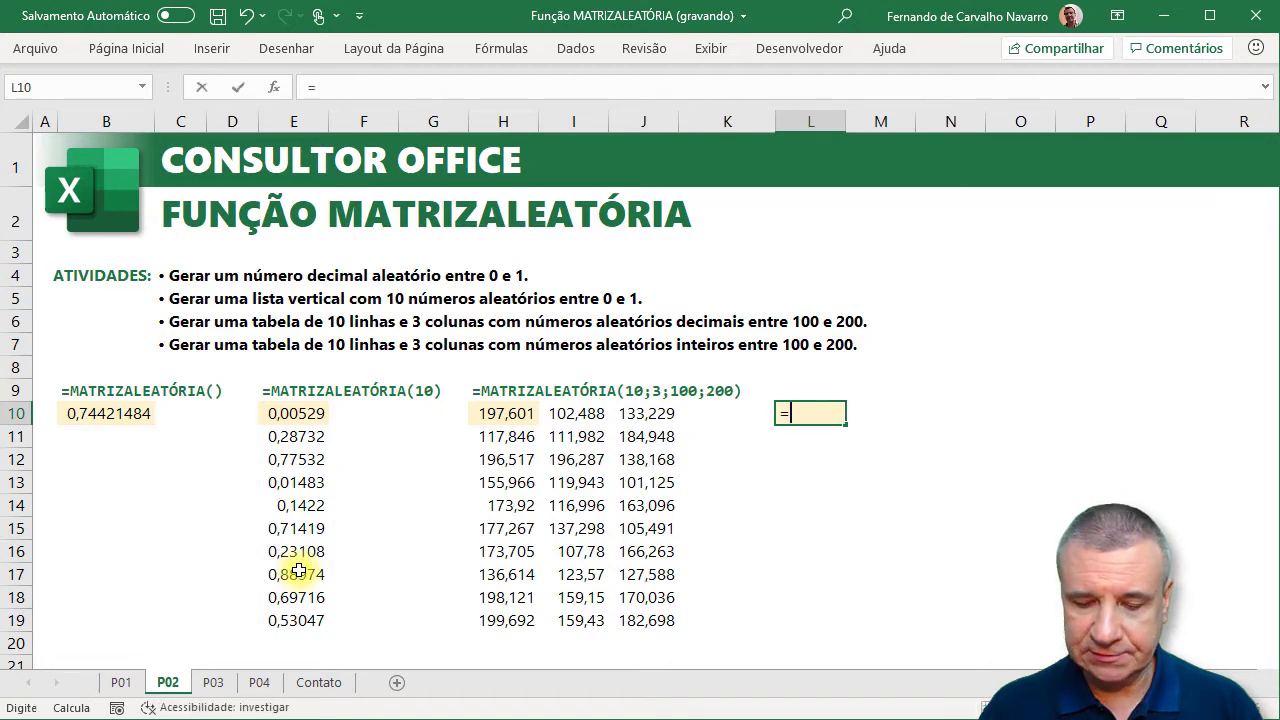
pyautogui.write('matriza')
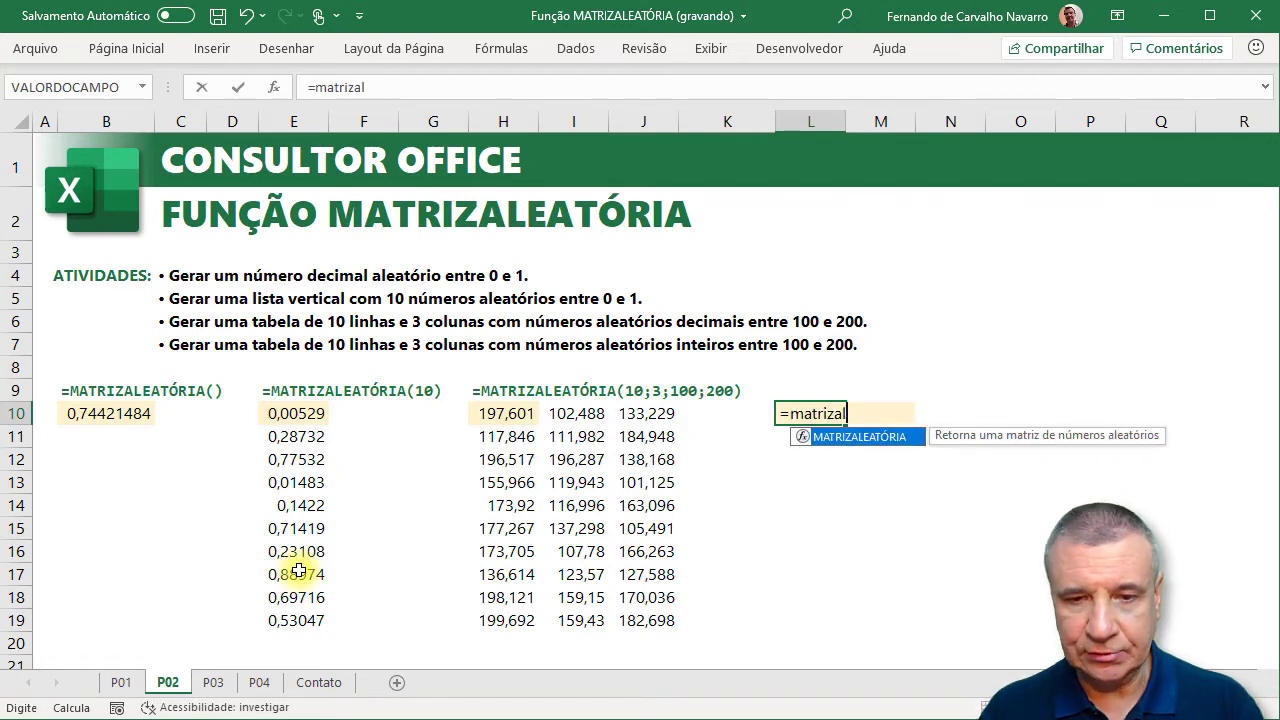
pyautogui.press('Tab')
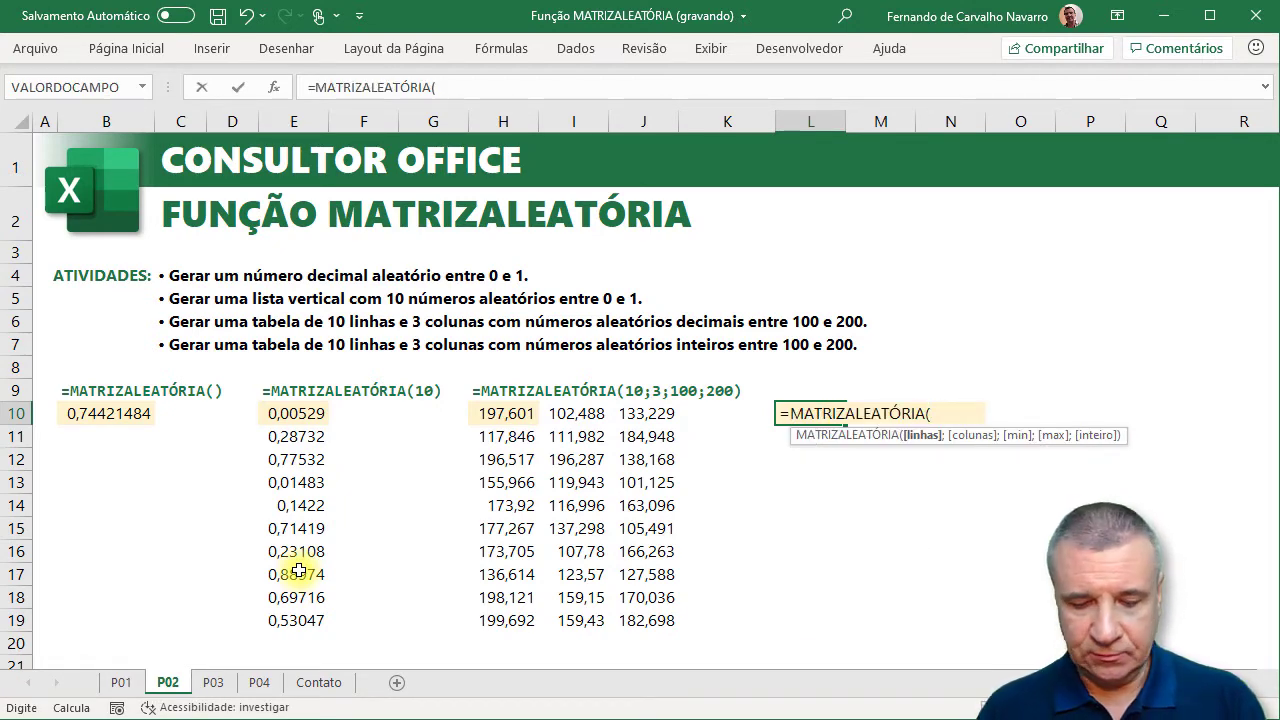
pyautogui.write('10;3;')
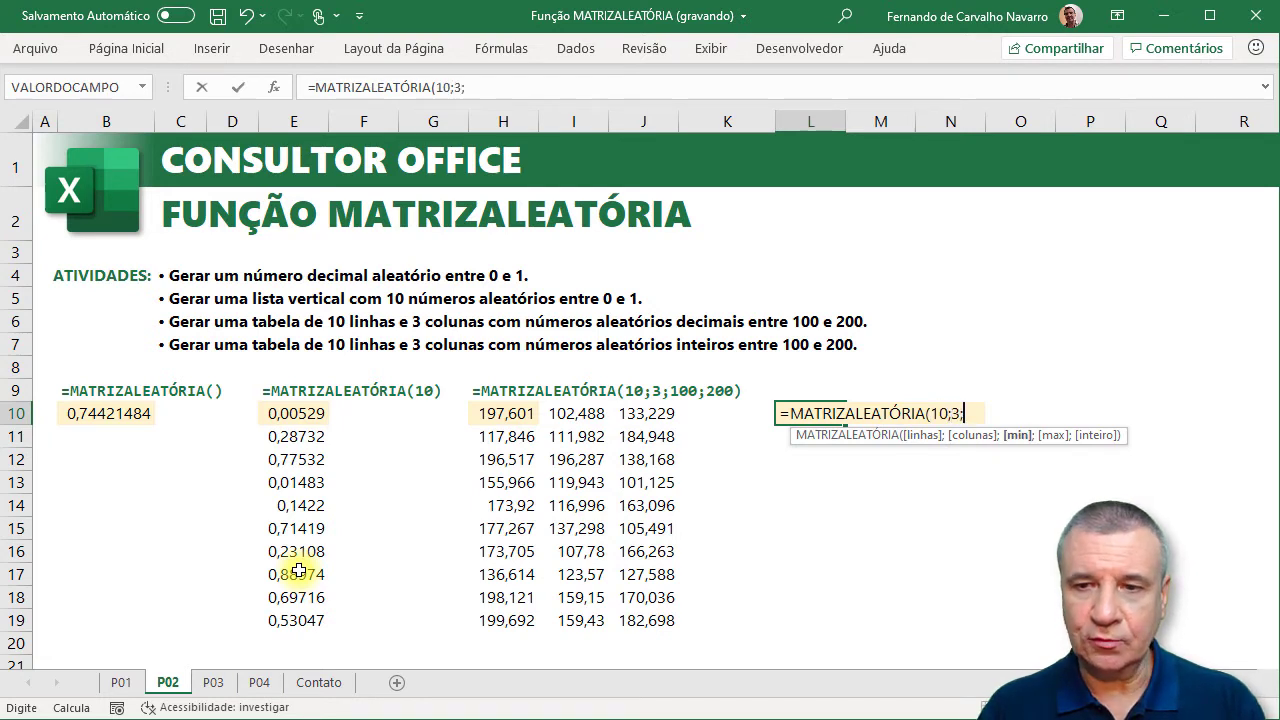
pyautogui.write('100;')
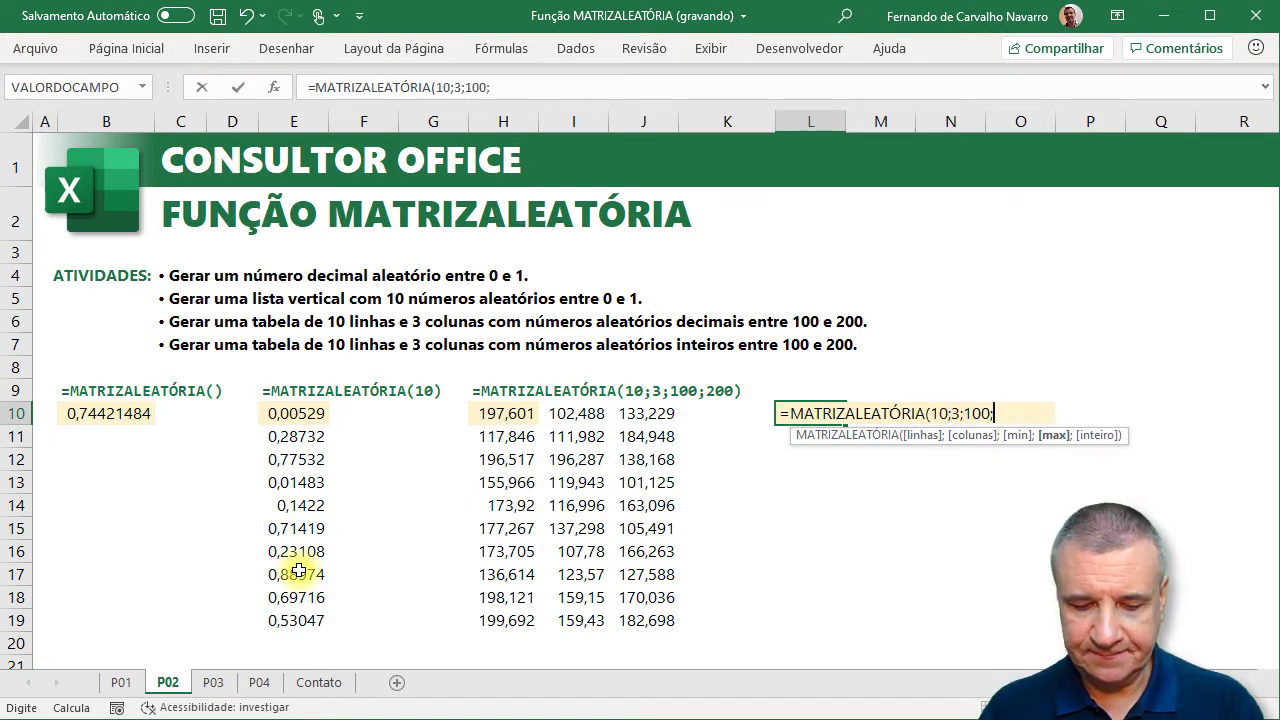
pyautogui.write('200;')
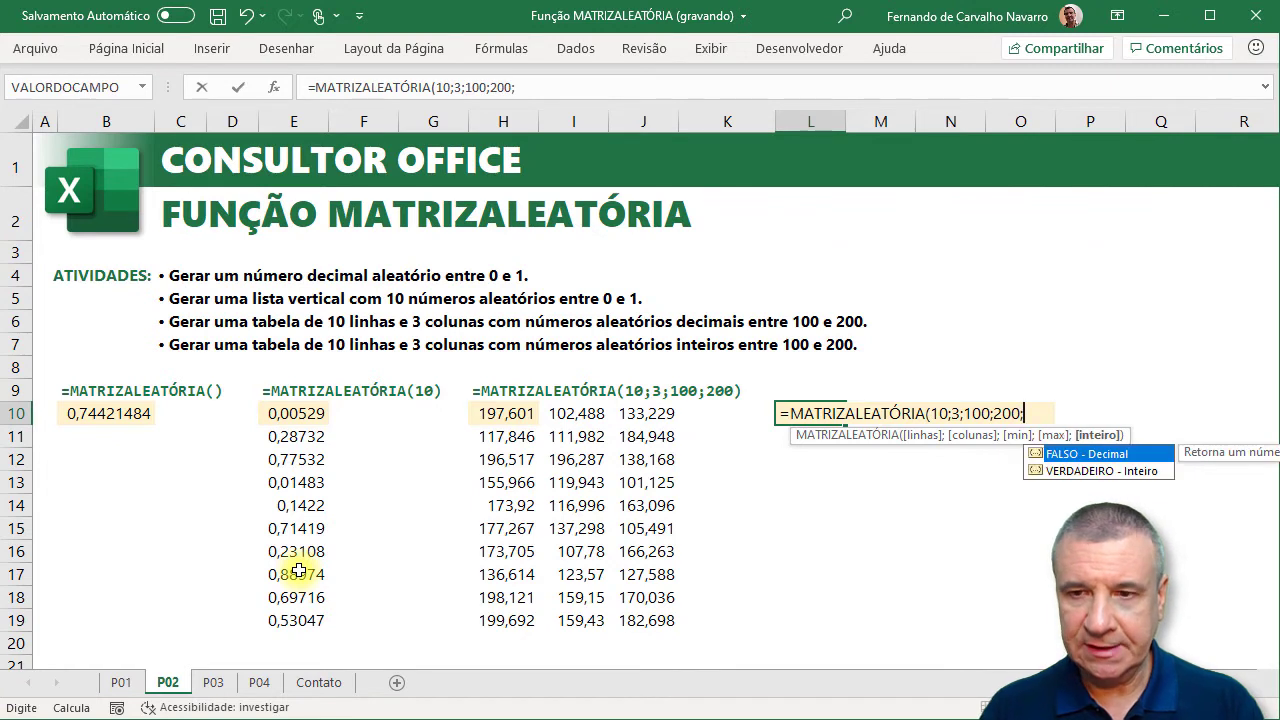
pyautogui.press('Down')
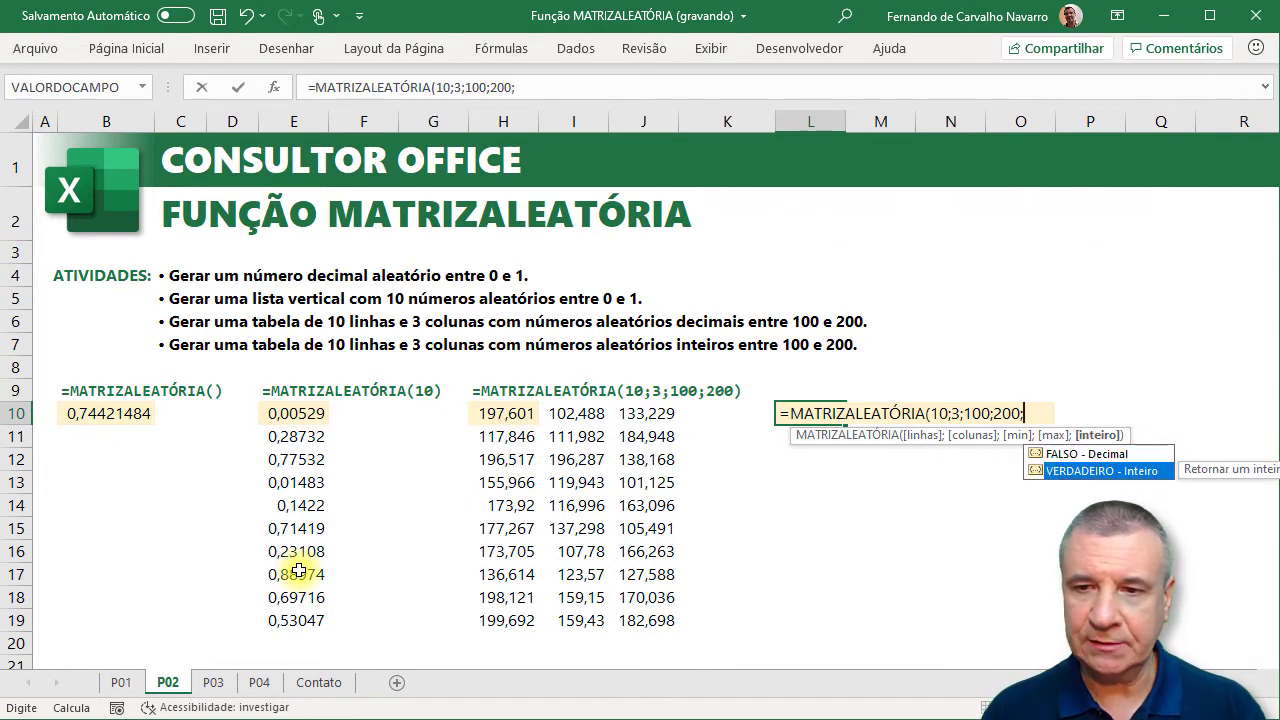
pyautogui.press('Tab')
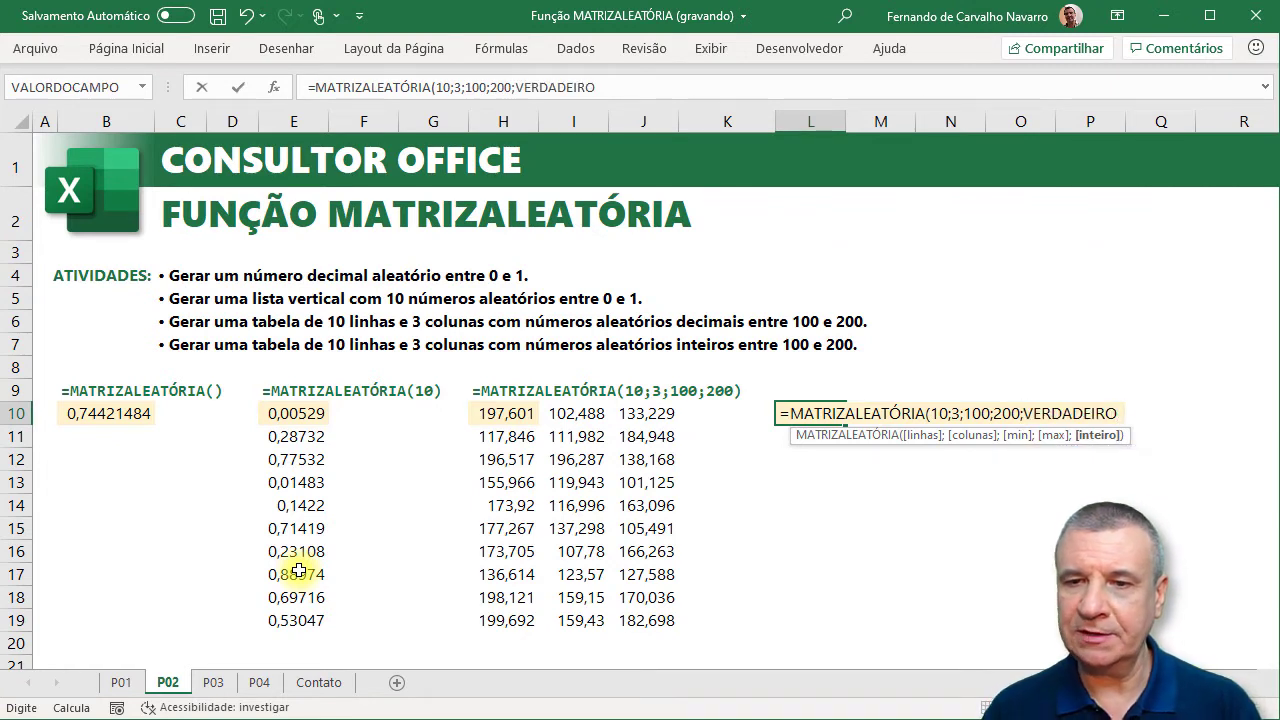
pyautogui.press('Return')
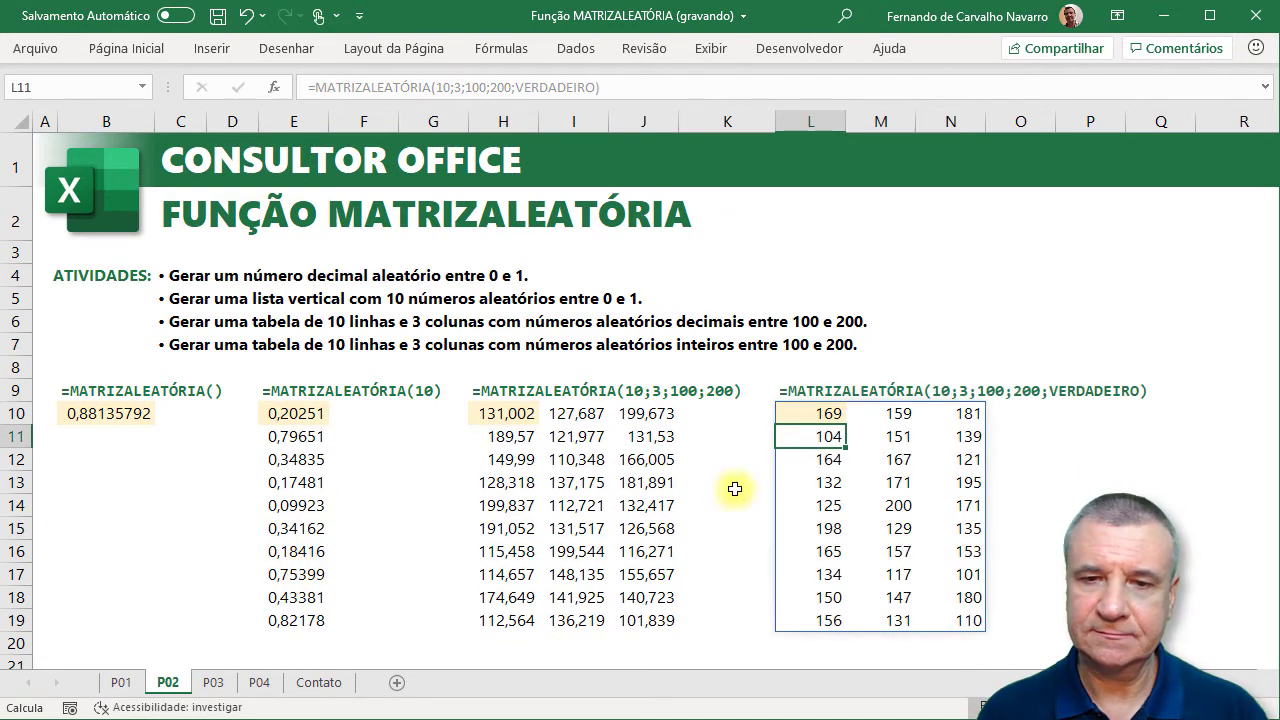
# Step: Select empty cell P14 and recalculate the sheet several times to regenerate all the random numbers
pyautogui.click(1058, 497)
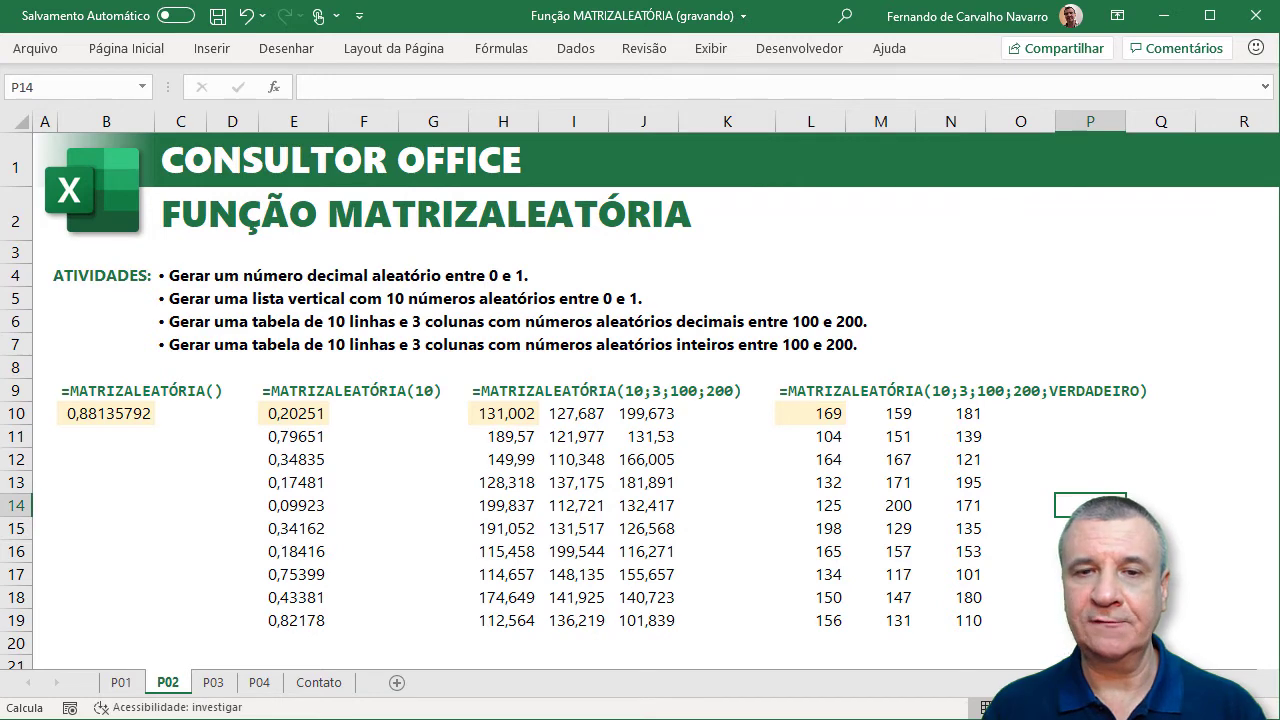
pyautogui.press('F9')
pyautogui.press('F9')
pyautogui.press('F9')
pyautogui.press('F9')
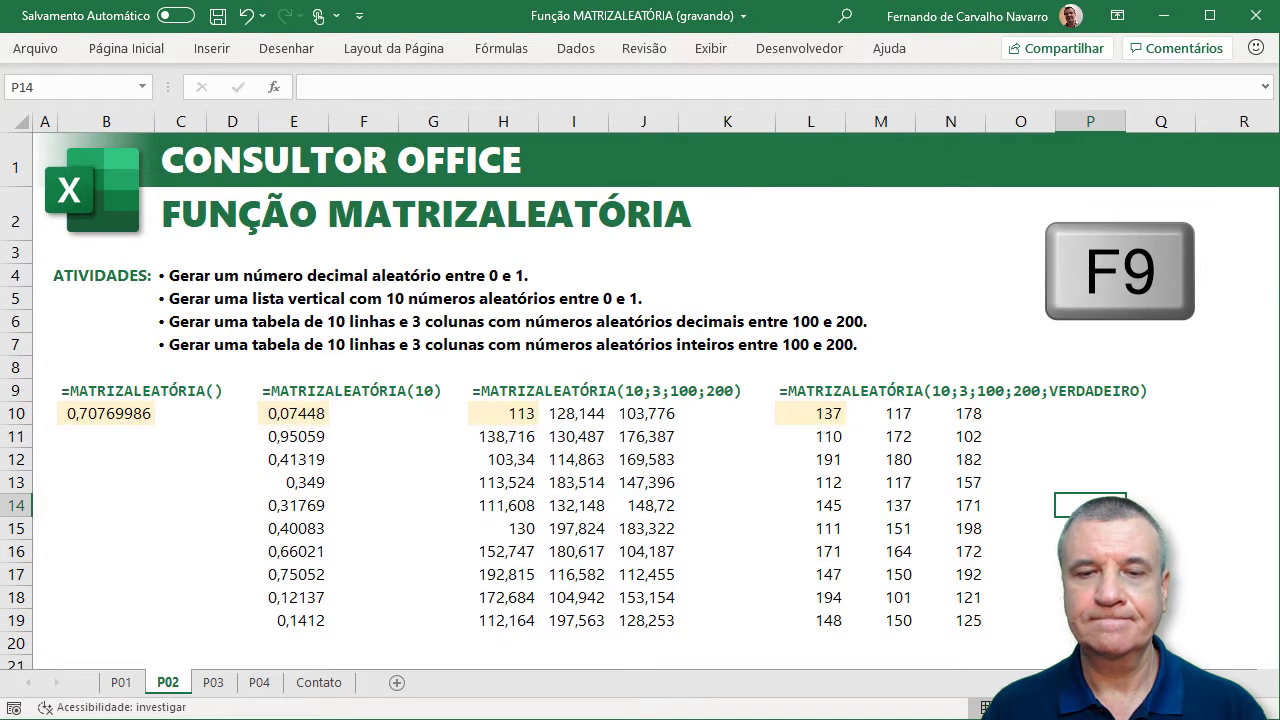
pyautogui.press('F9')
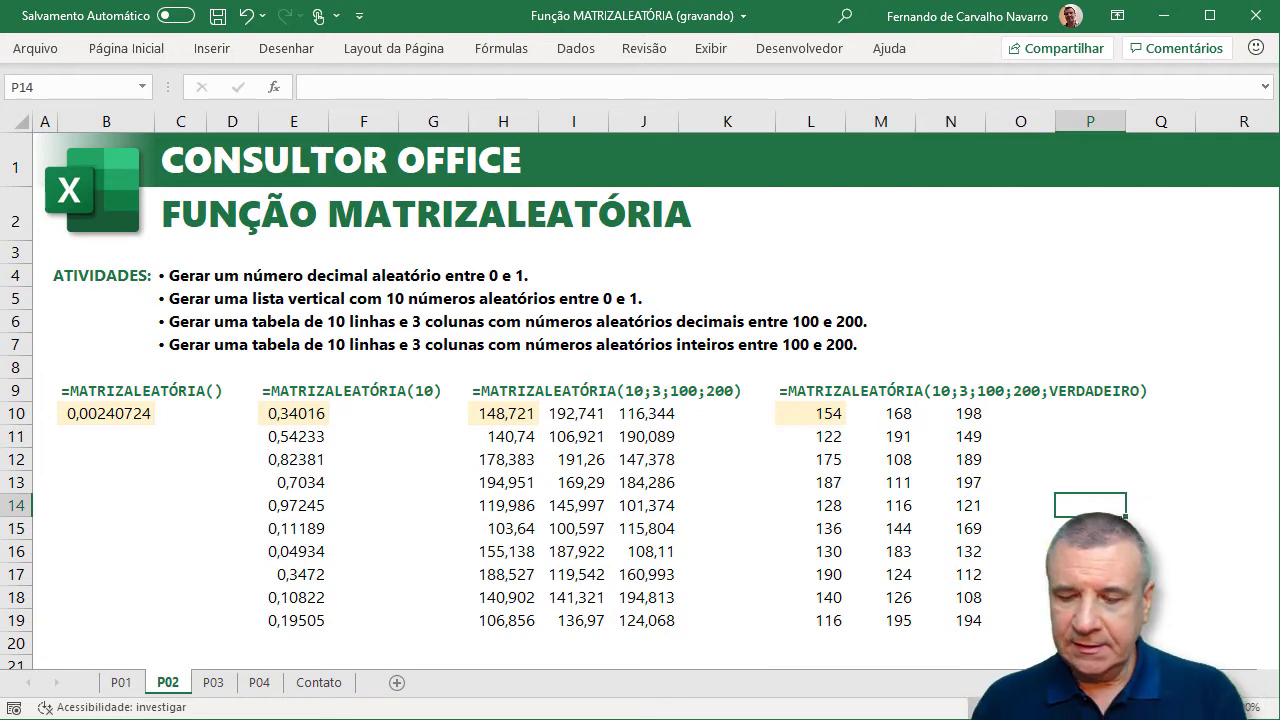
# Step: On sheet P03, fill the region-by-month table with random values by entering =MATRIZALEATÓRIA(5;6;1000;2000) in C7
pyautogui.hotkey('ctrl', 'pagedown')
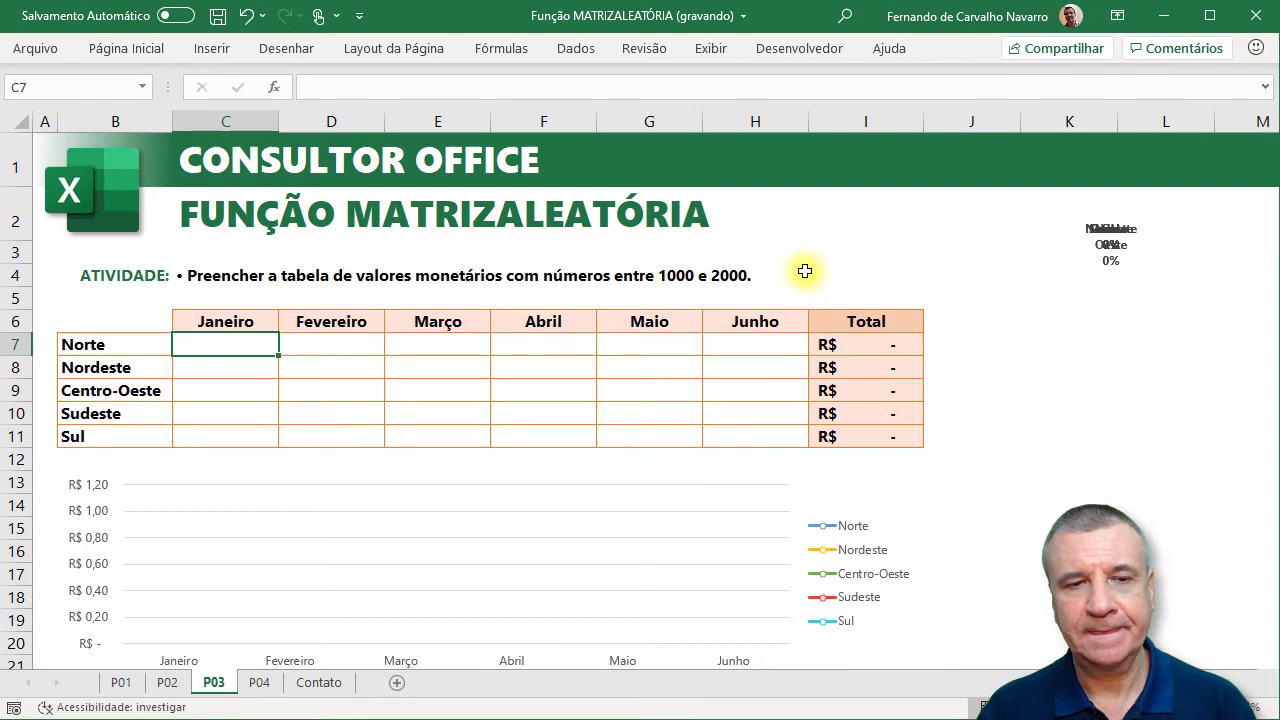
pyautogui.write('=')
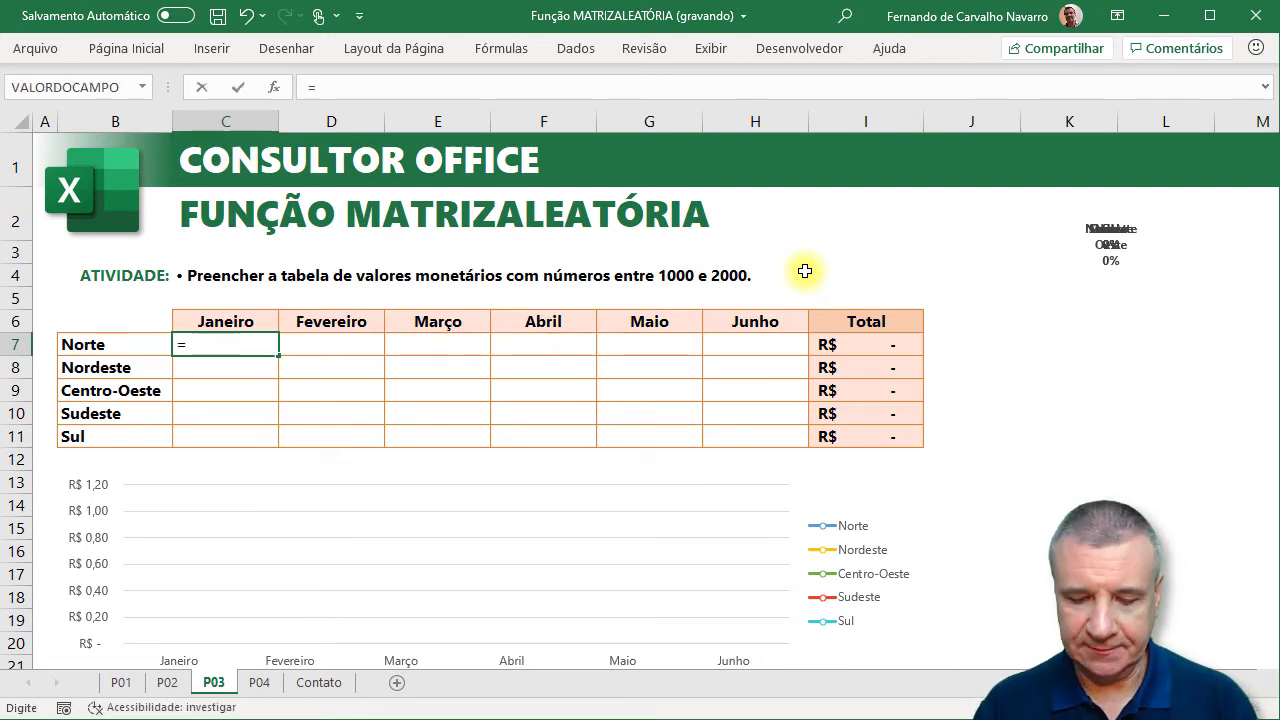
pyautogui.write('matriza')
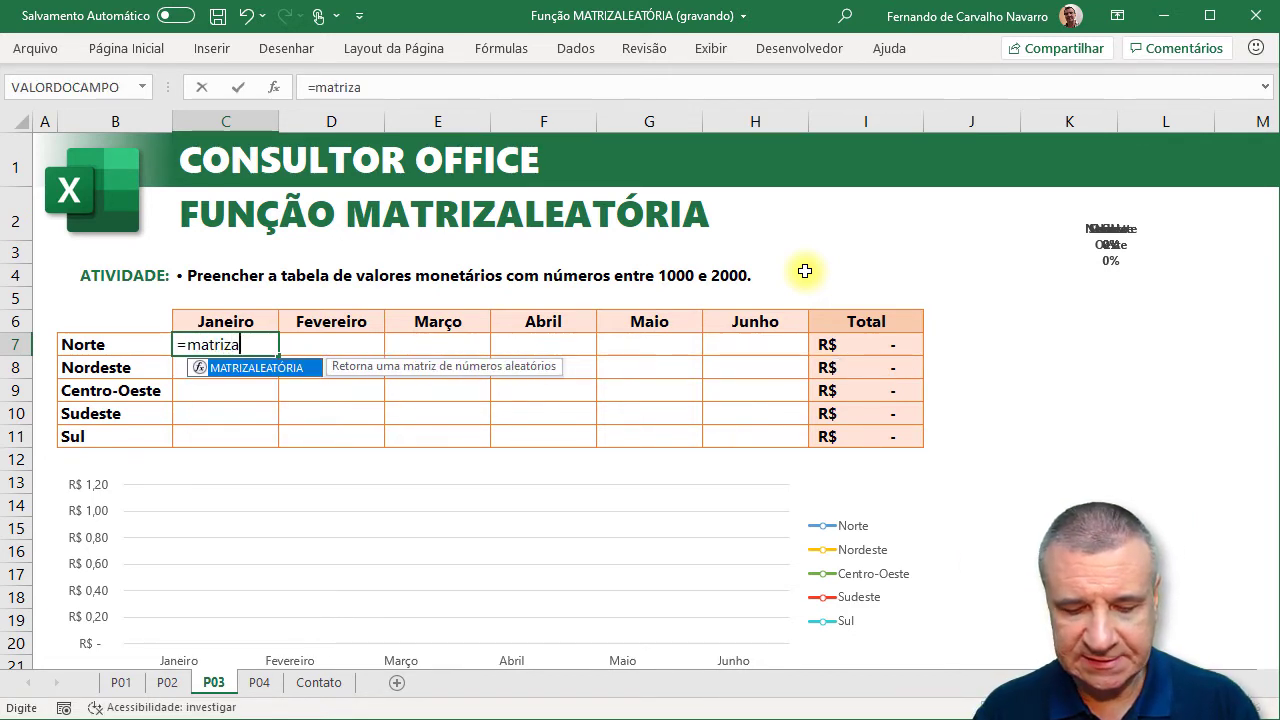
pyautogui.press('Tab')
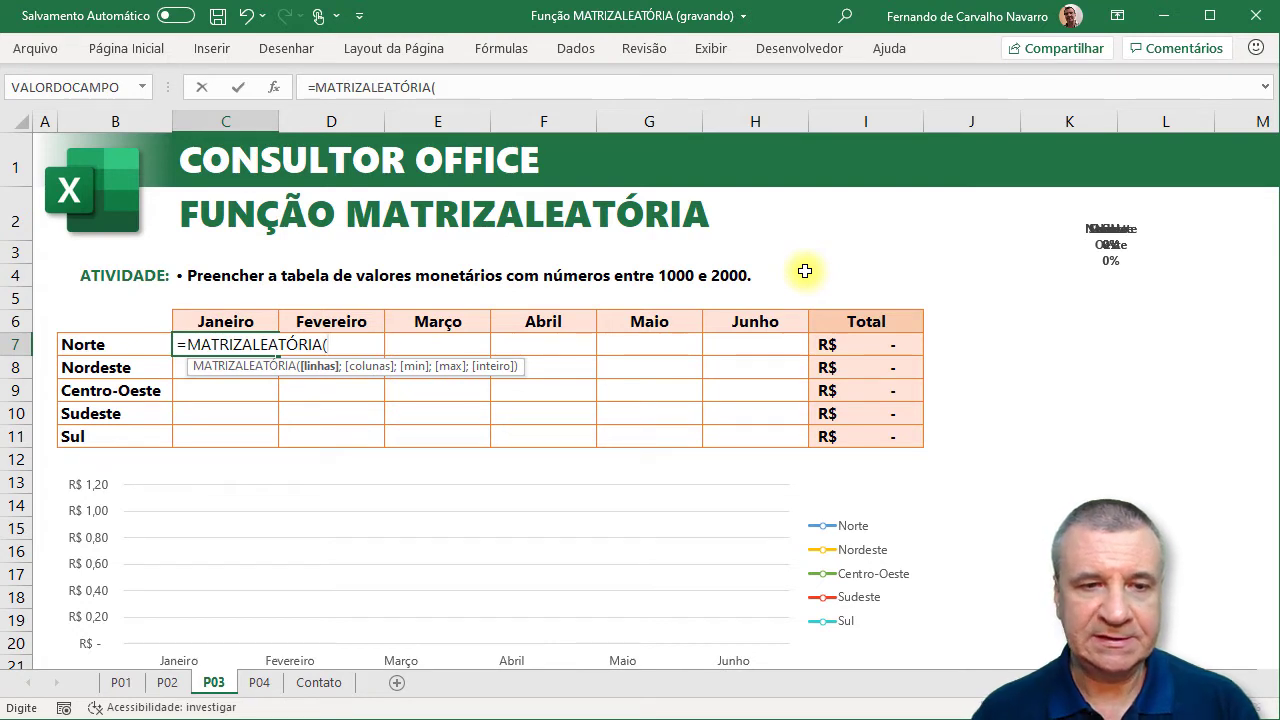
pyautogui.write('5;')
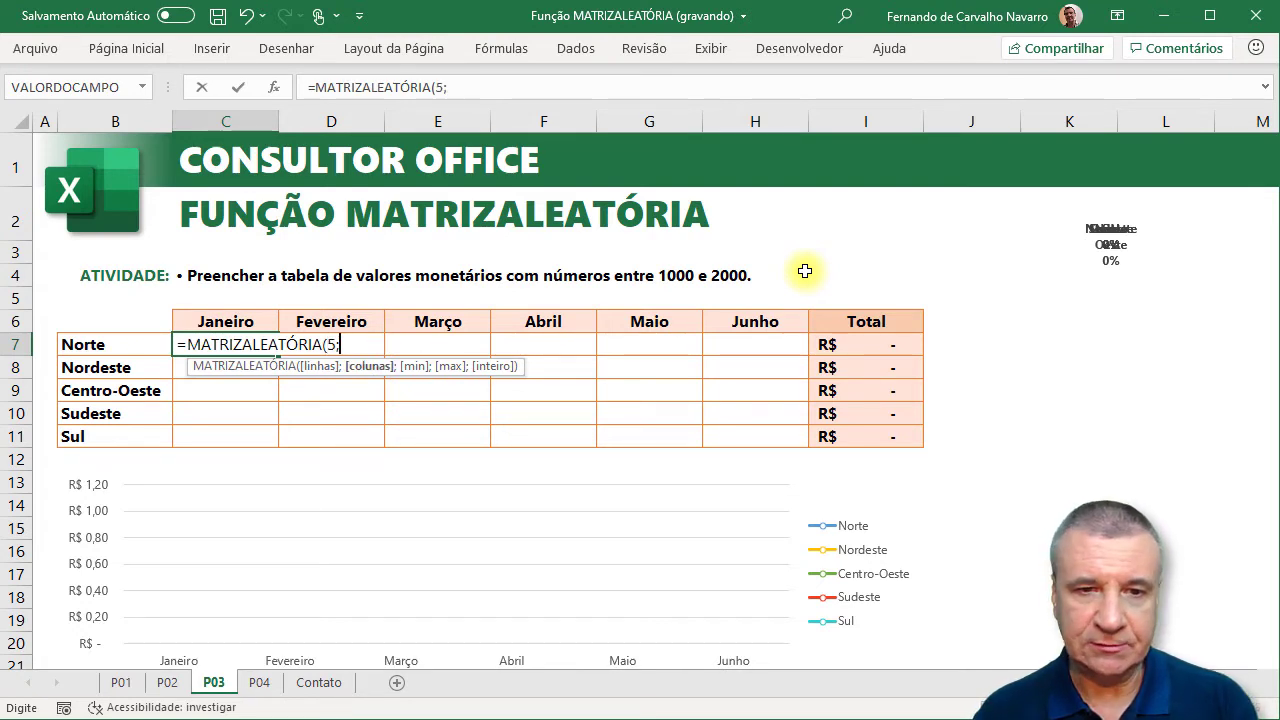
pyautogui.write('6')
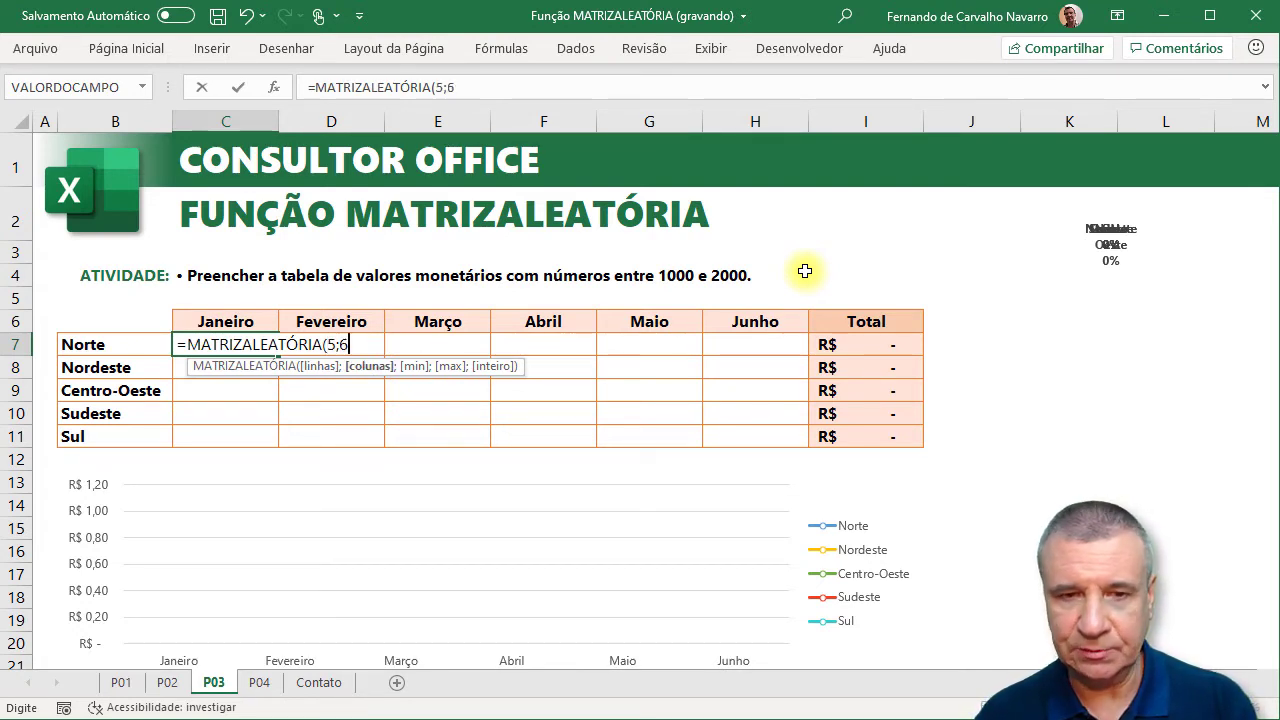
pyautogui.write(';')
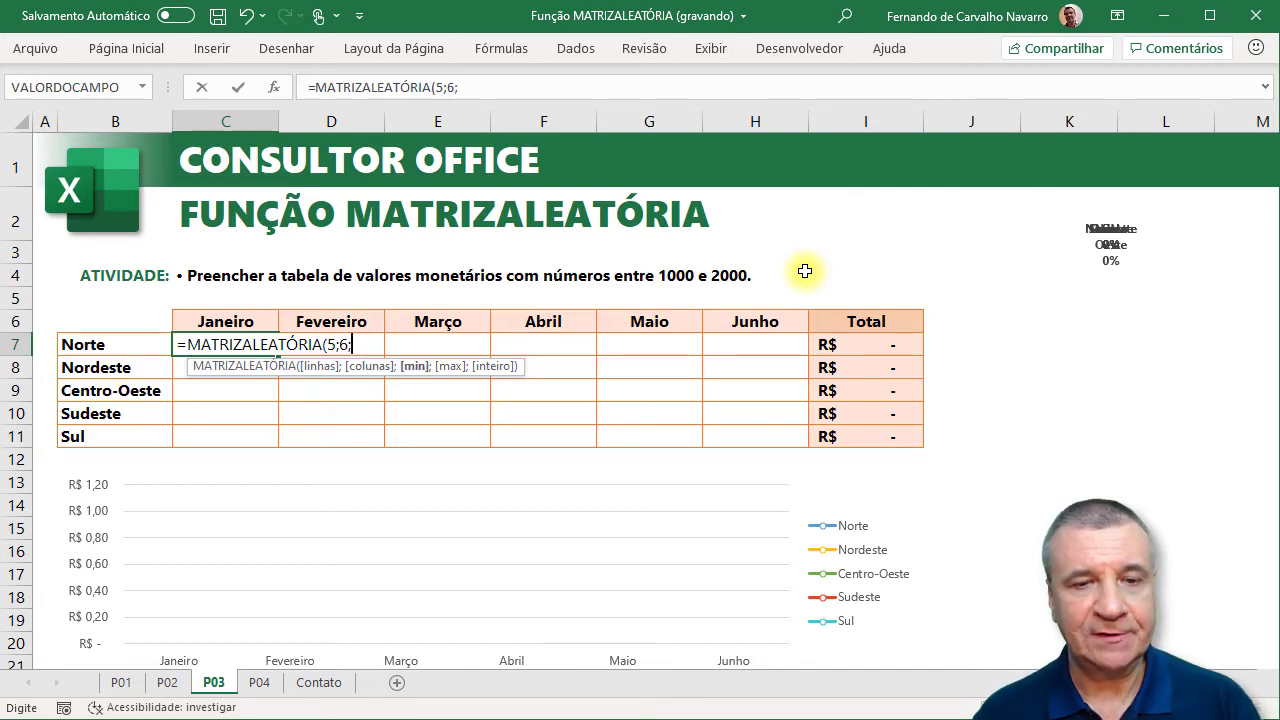
pyautogui.write('1000')
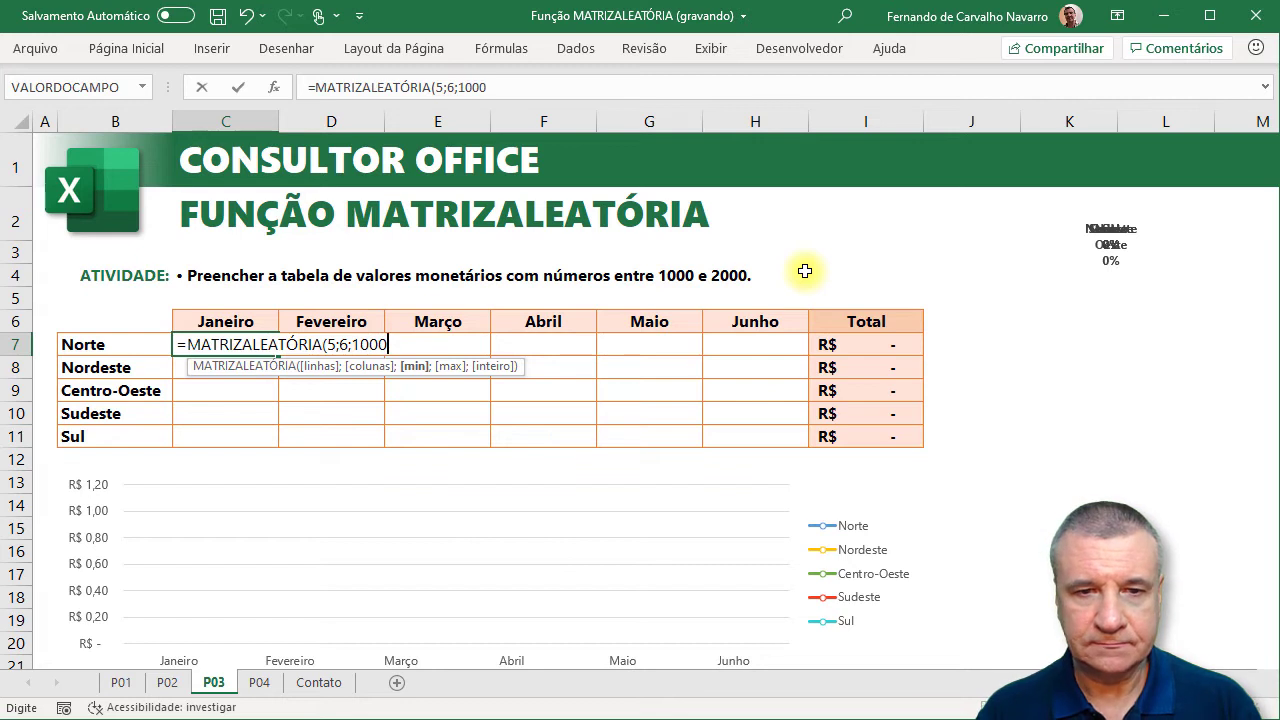
pyautogui.write(';2000')
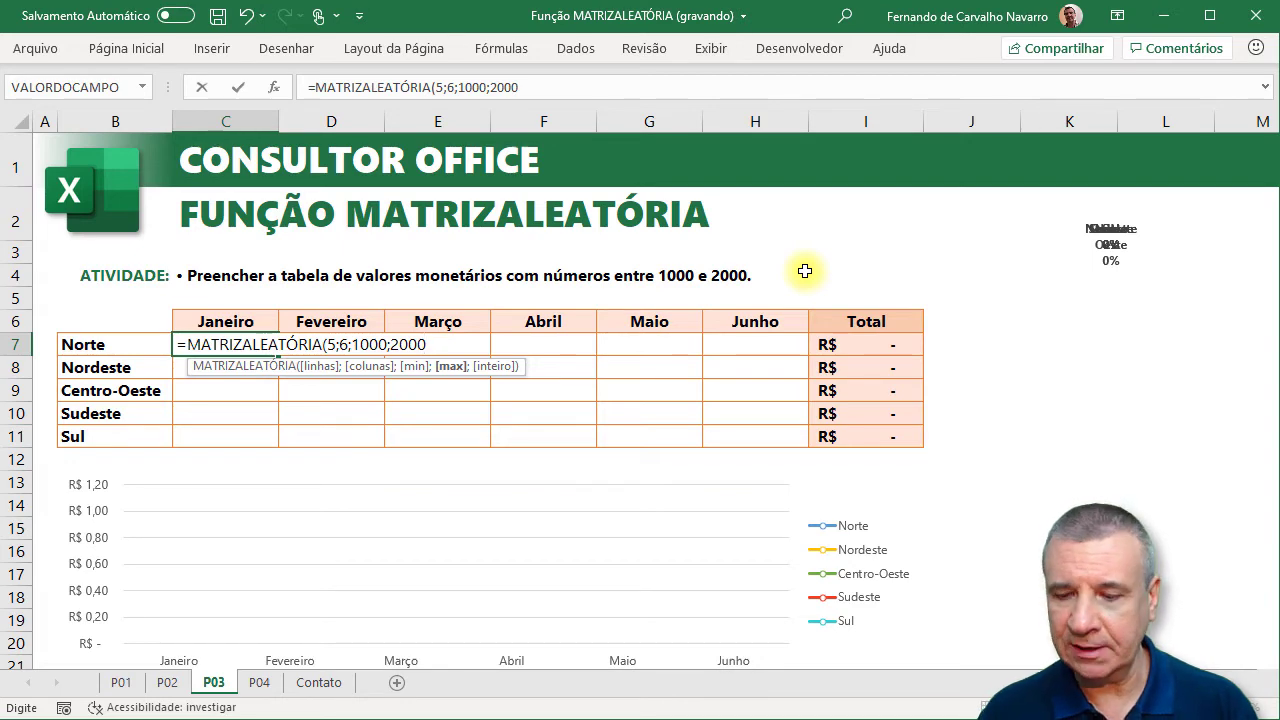
pyautogui.press('Return')
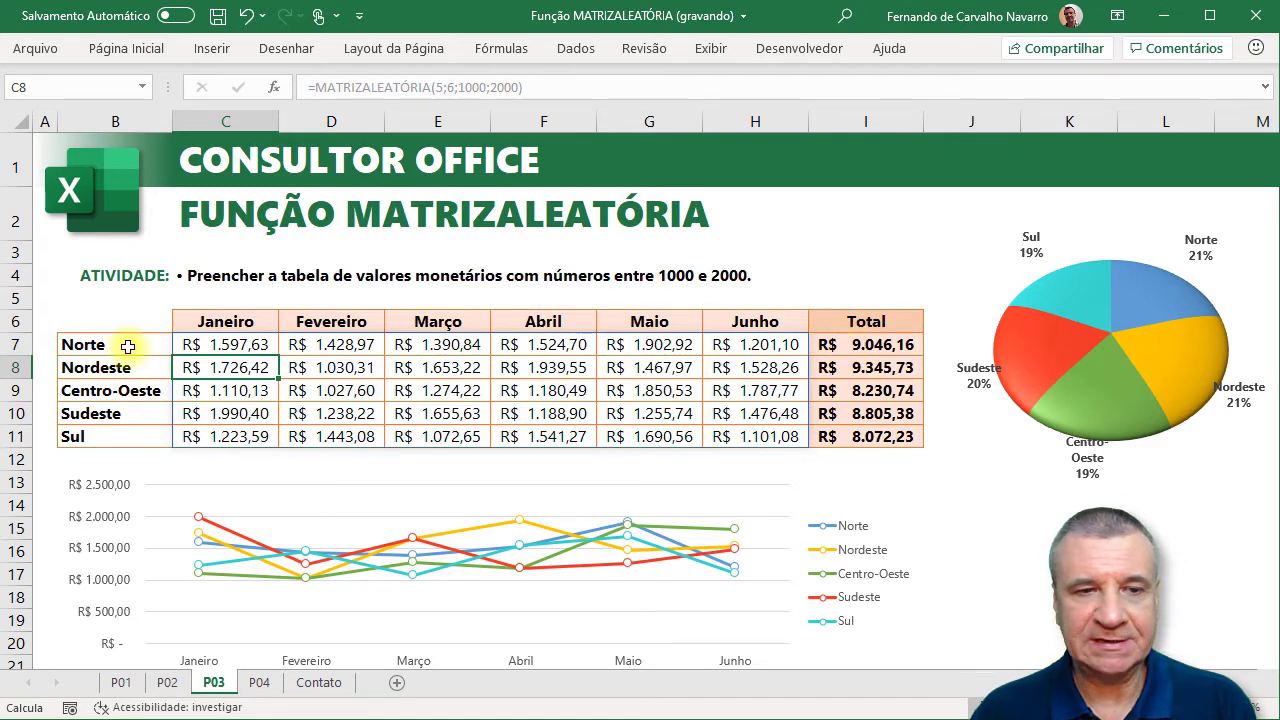
# Step: Examine the regions, totals and monthly values in the filled table, select C7, and inspect the line chart
pyautogui.moveTo(128, 346); pyautogui.dragTo(112, 437)
pyautogui.moveTo(826, 340); pyautogui.dragTo(830, 436)
pyautogui.moveTo(227, 343); pyautogui.dragTo(748, 343)
pyautogui.click(227, 344)
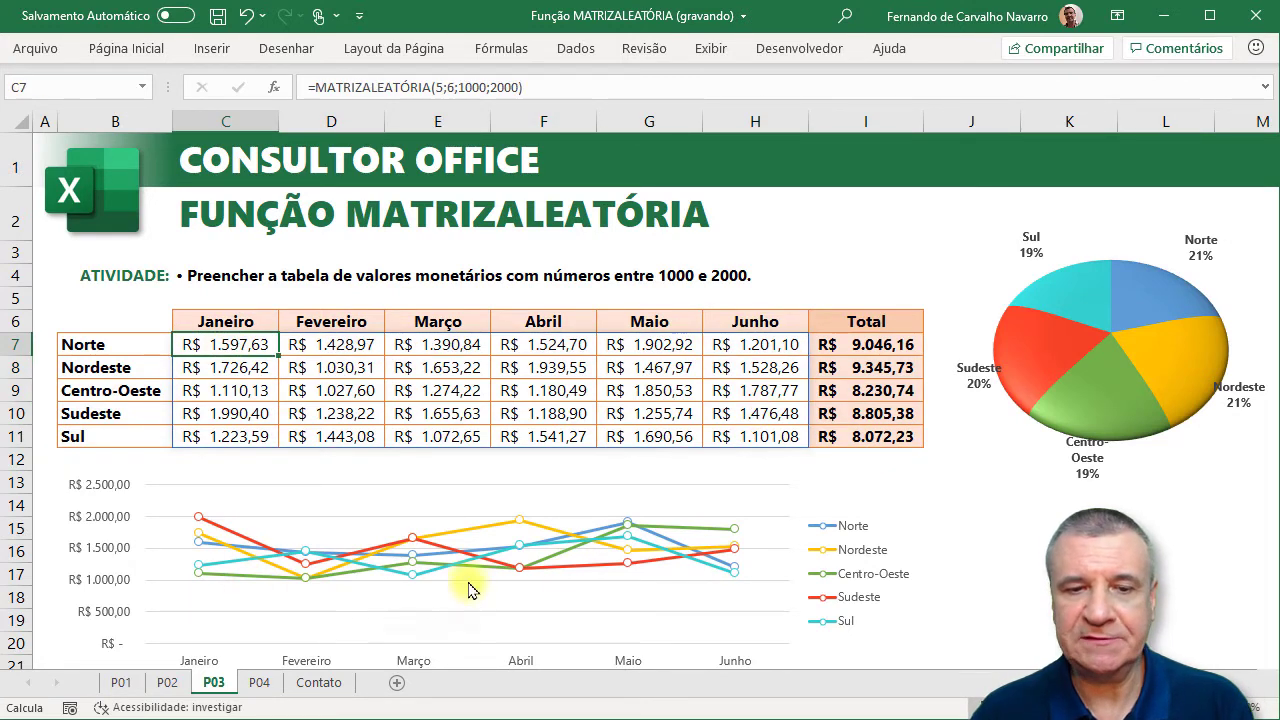
pyautogui.moveTo(642, 562)
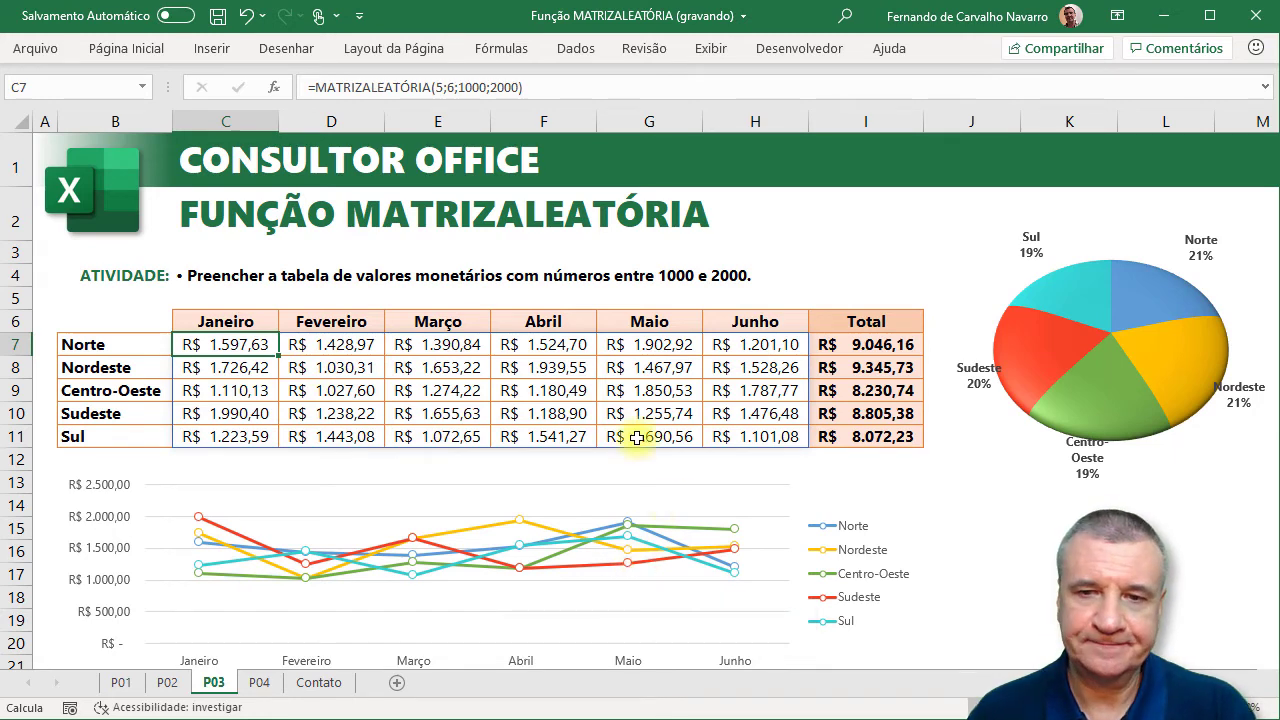
# Step: On sheet P04, begin a CLASSIFICARPOR formula in E7 with the alphabetical name list C7:C19 as its array
pyautogui.click(259, 683)
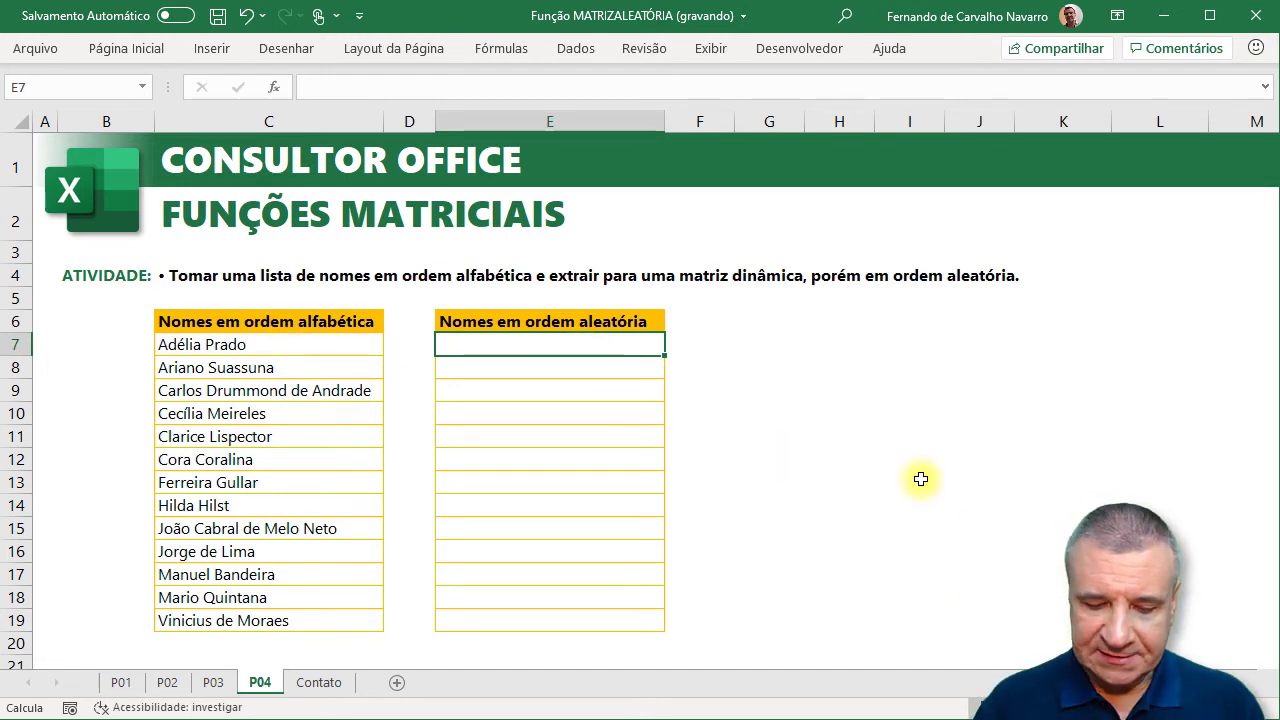
pyautogui.write('=class')
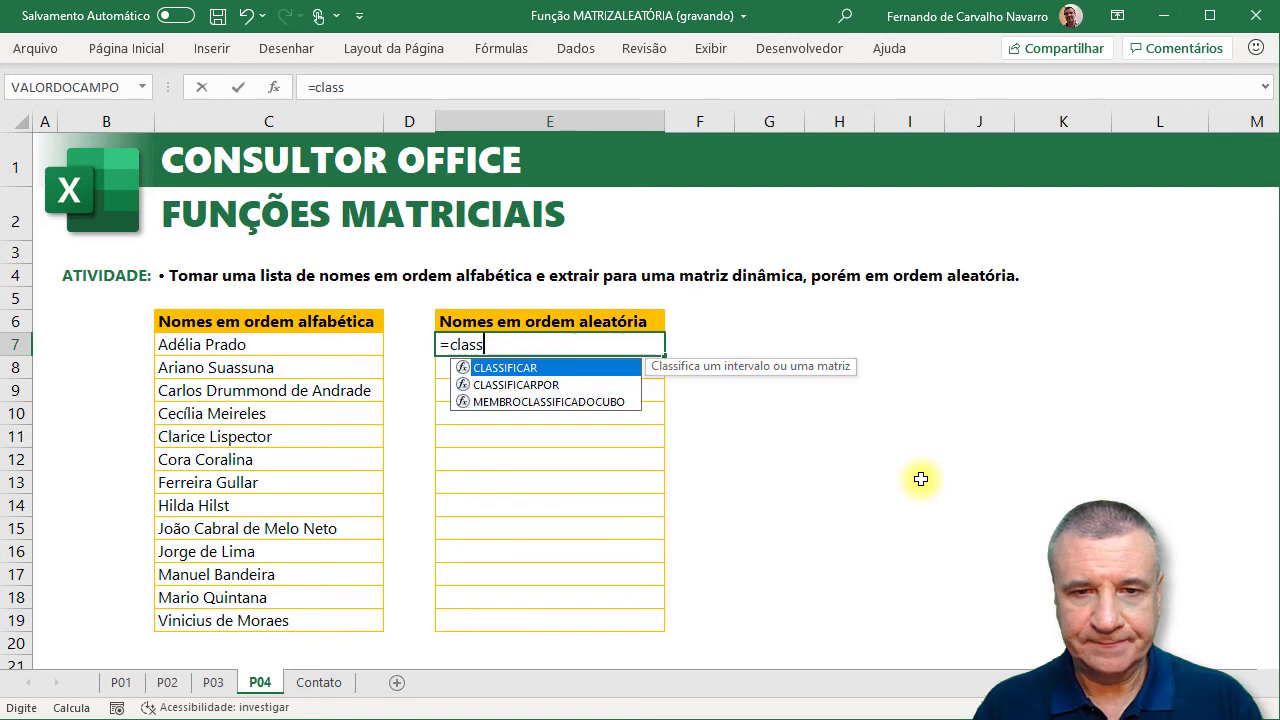
pyautogui.write('i')
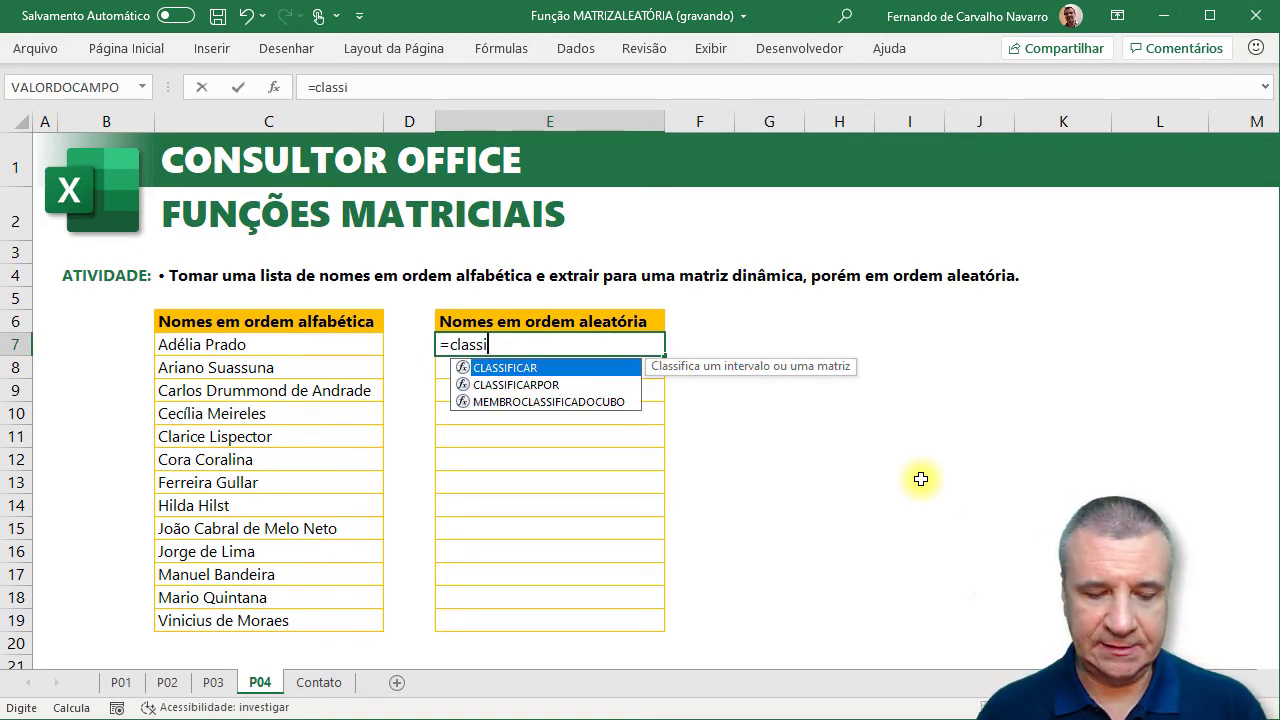
pyautogui.press('Tab')
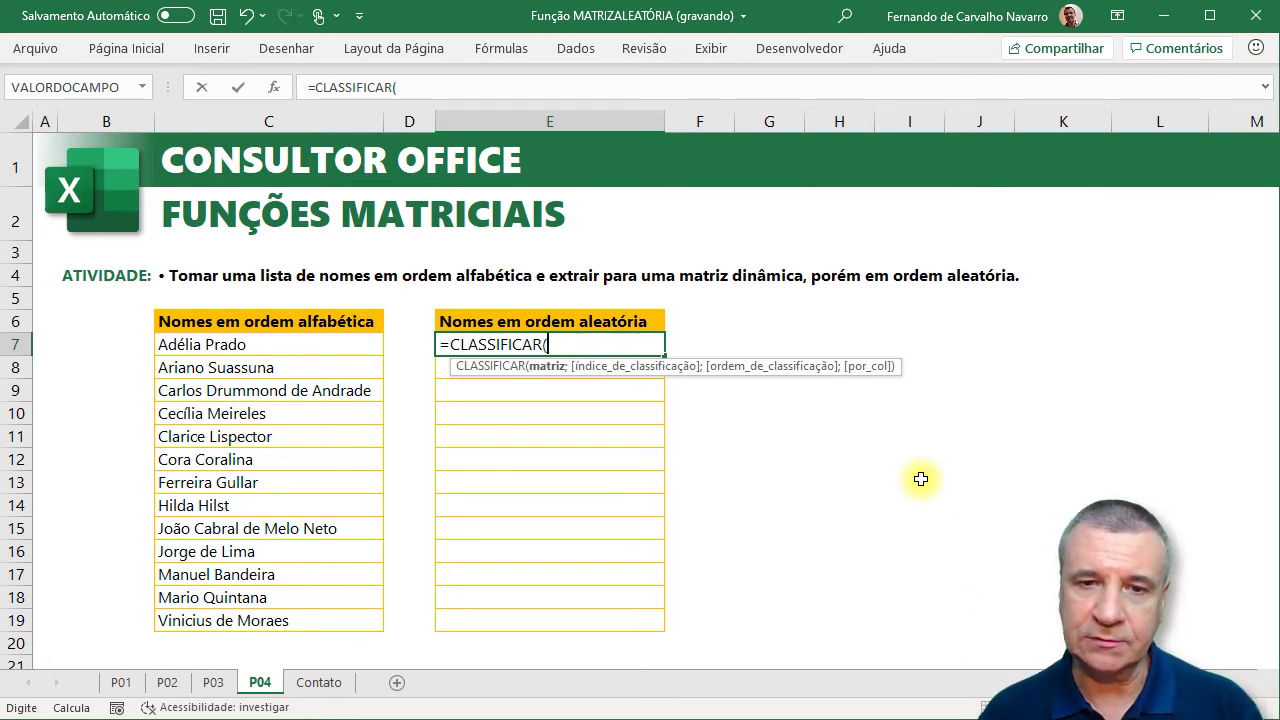
pyautogui.press('BackSpace')
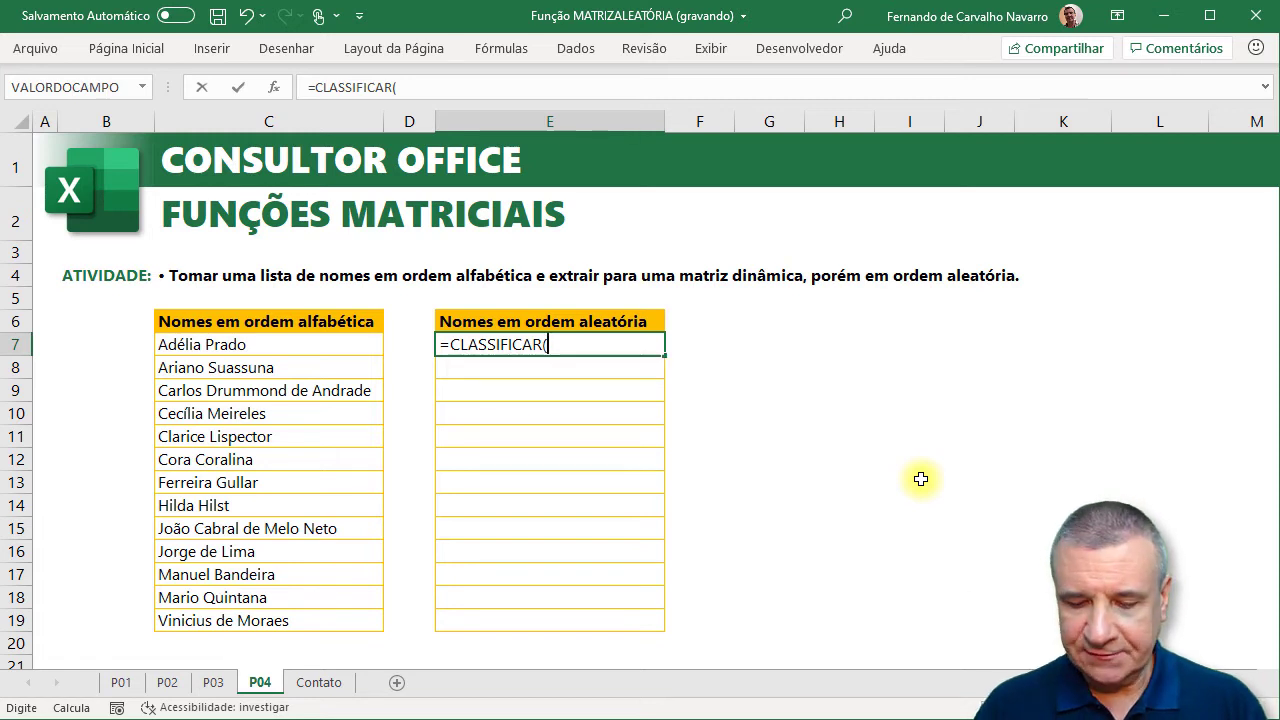
pyautogui.write('POR')
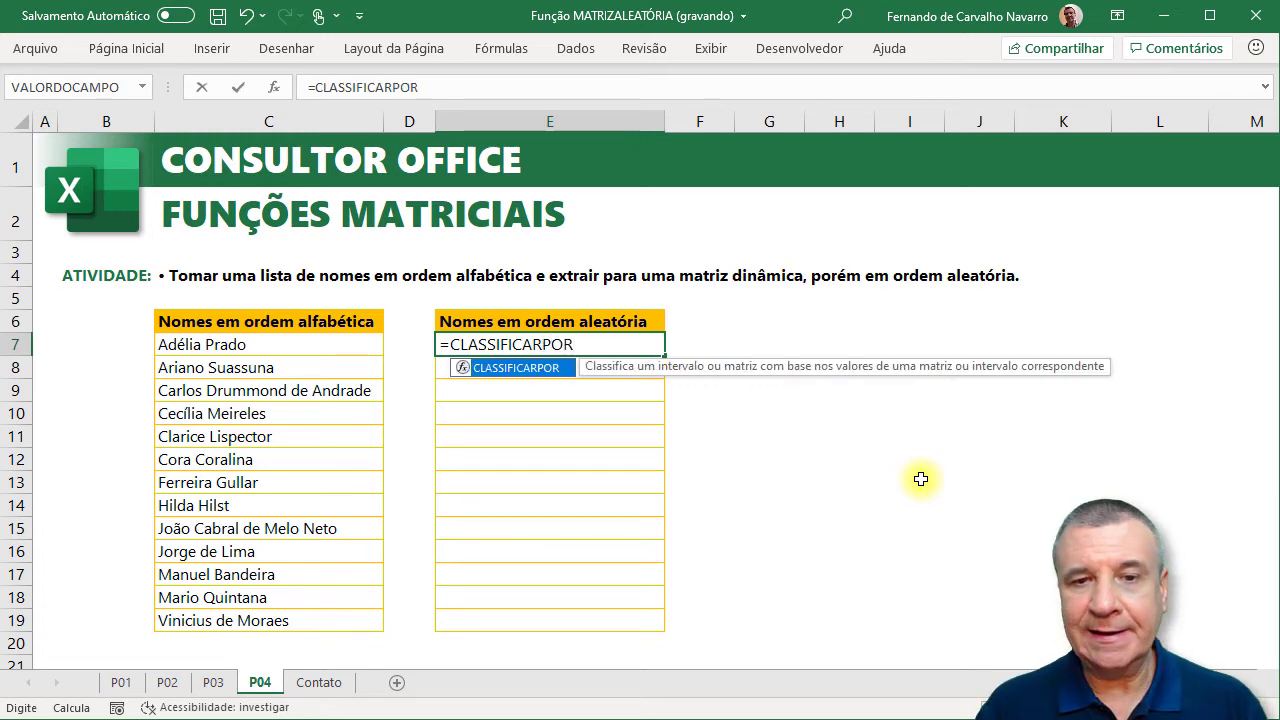
pyautogui.write('(')
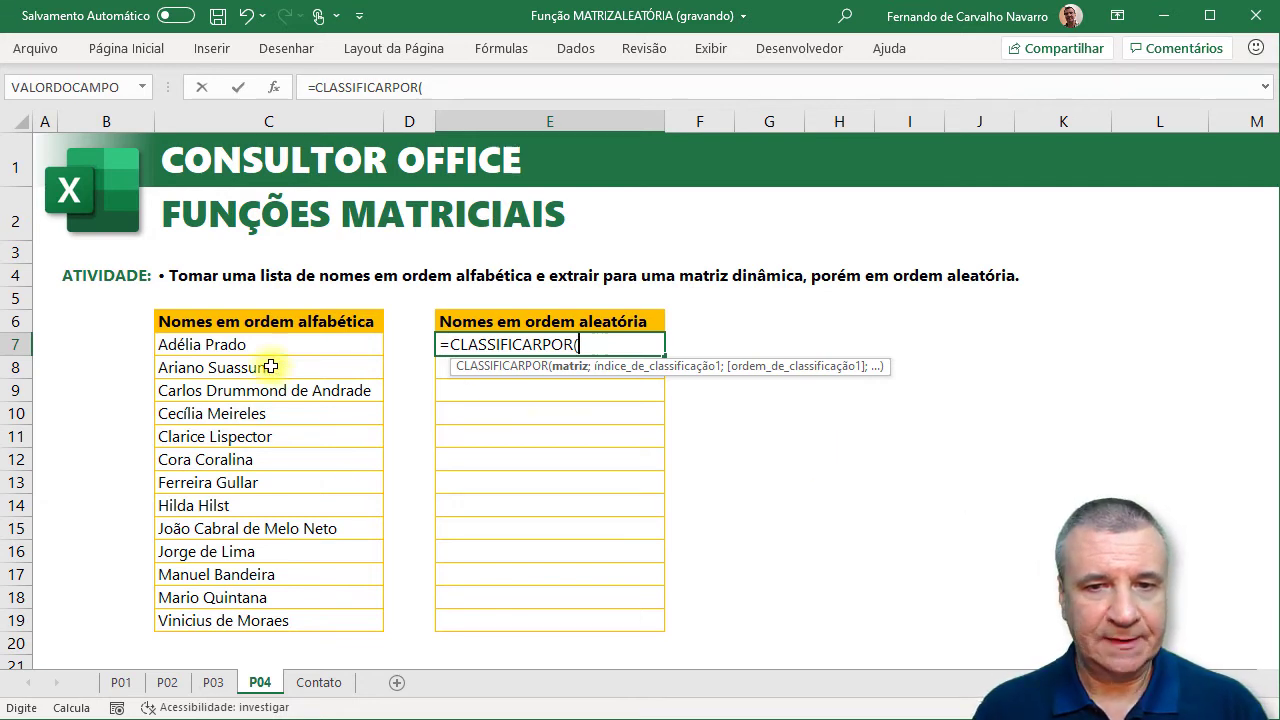
pyautogui.click(213, 345)
pyautogui.moveTo(213, 345); pyautogui.dragTo(223, 623)
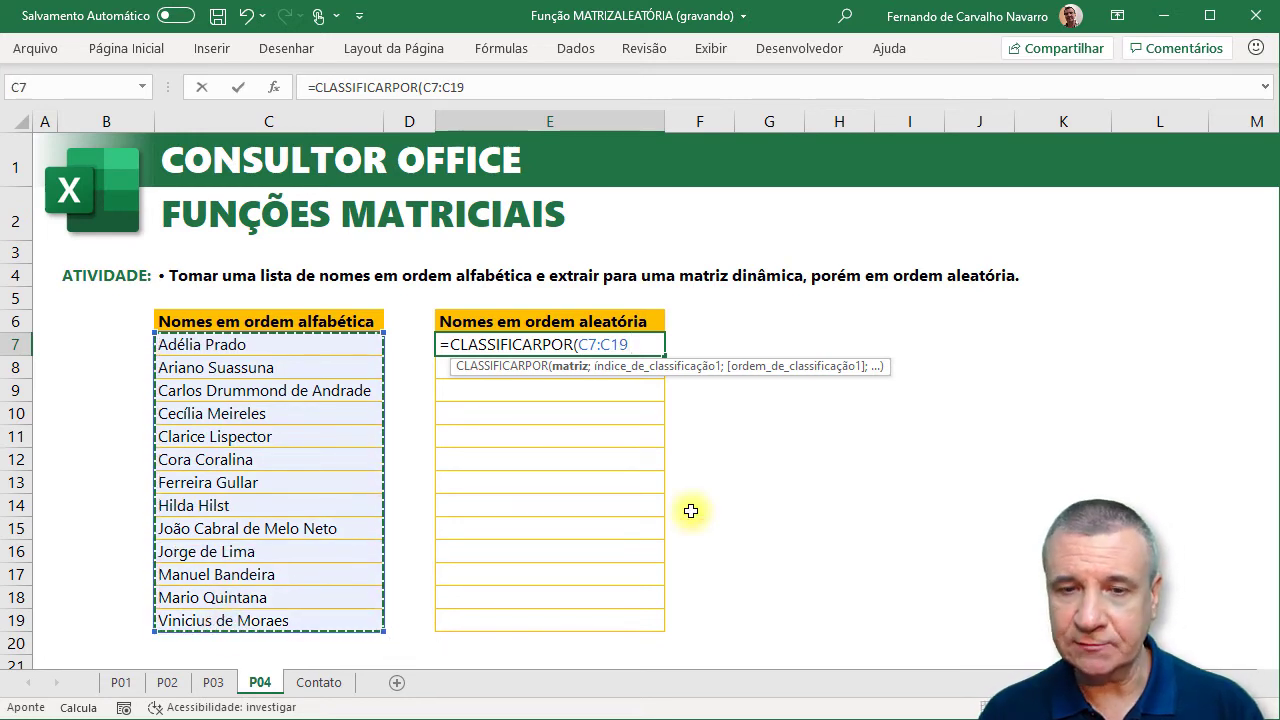
pyautogui.write(';')
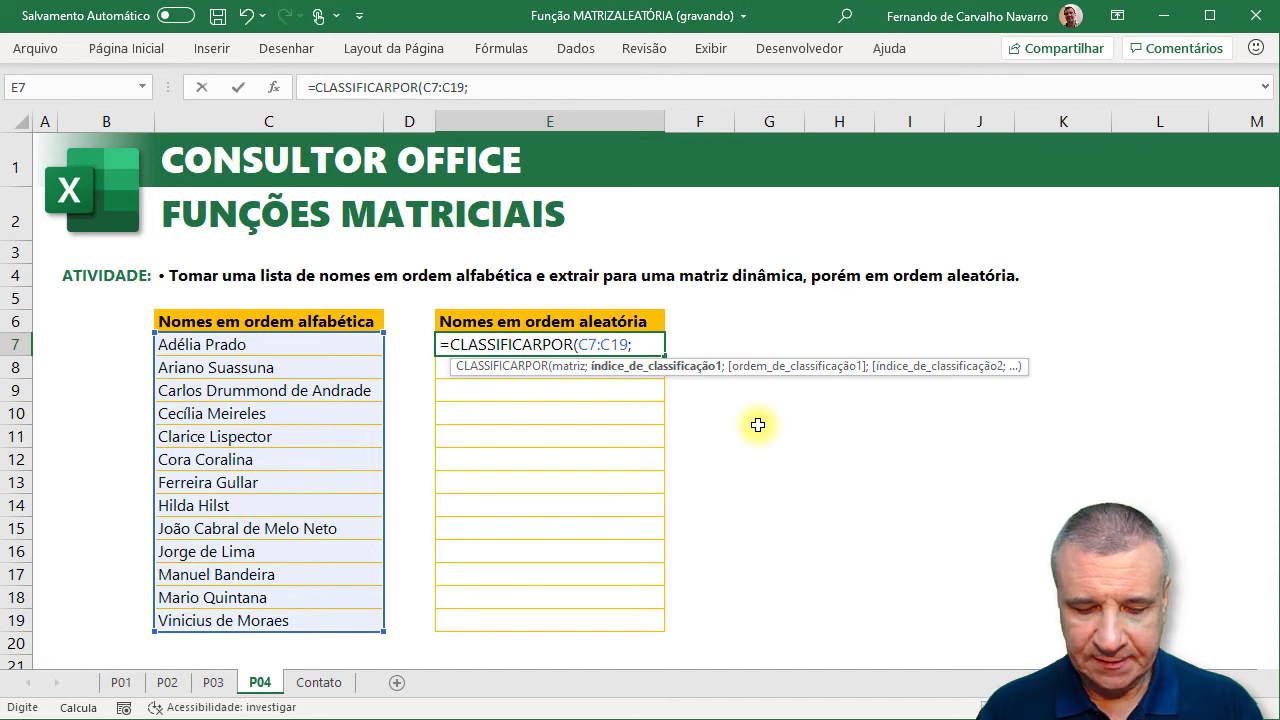
# Step: Complete the E7 formula with MATRIZALEATÓRIA(CONT.VALORES(C7:C19)) as the sort index and enter it to list the names in random order
pyautogui.write('matriza')
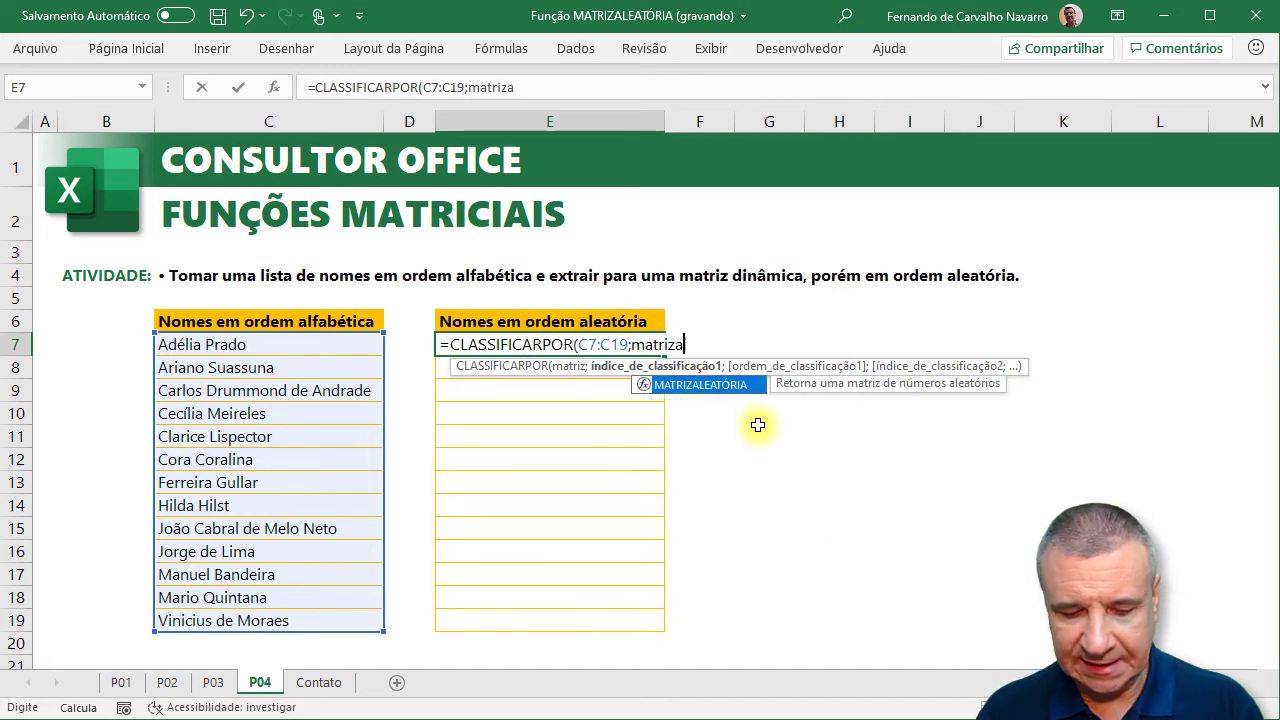
pyautogui.write('l')
pyautogui.press('Tab')
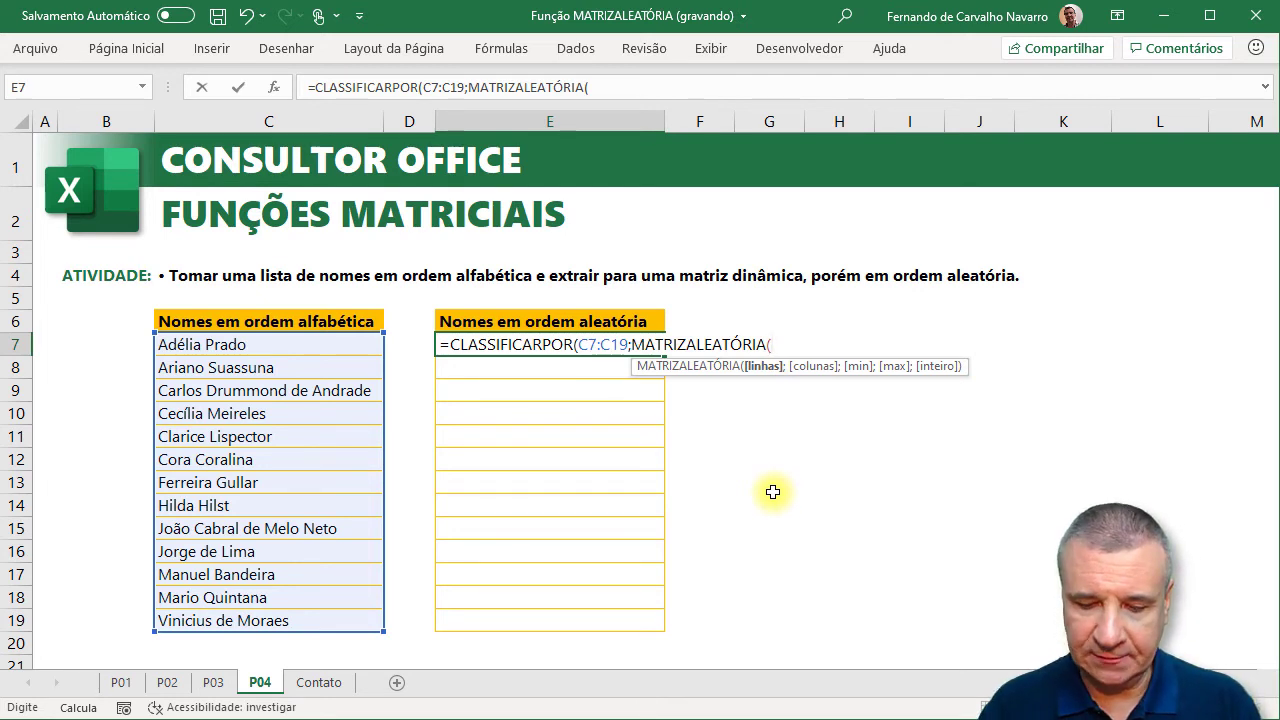
pyautogui.write('cont.v')
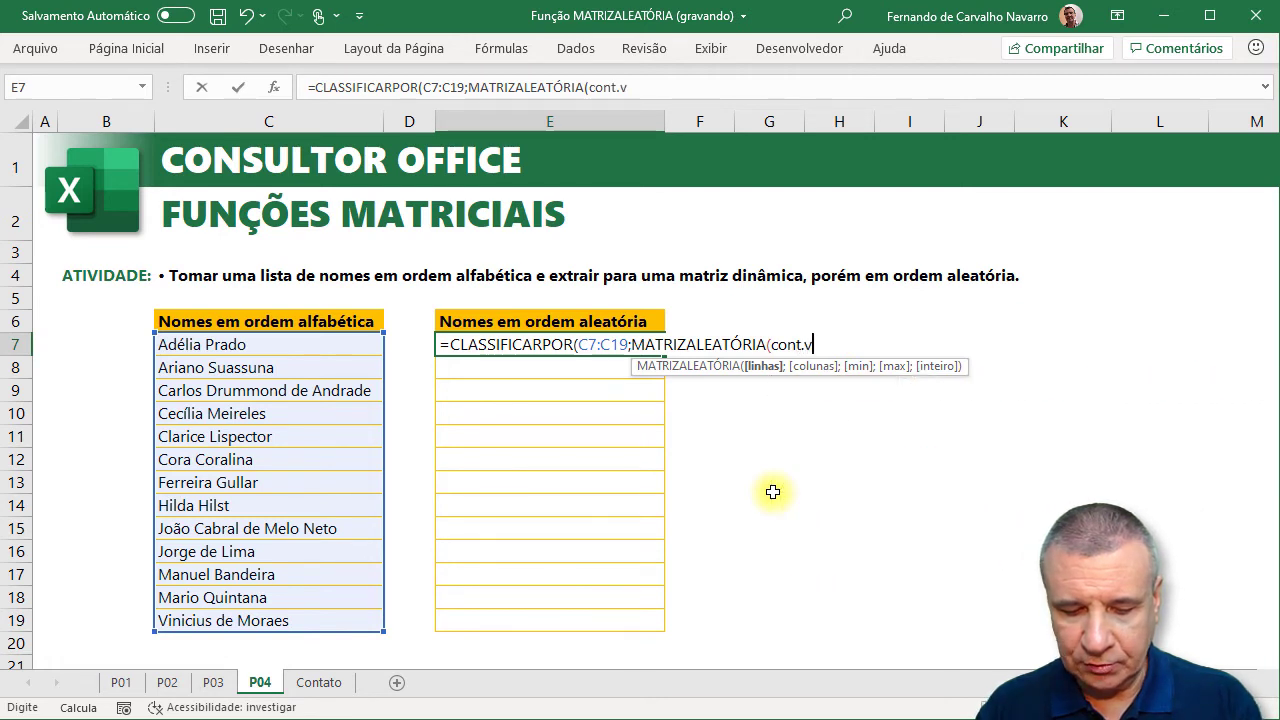
pyautogui.write('la')
pyautogui.press('BackSpace')
pyautogui.press('BackSpace')
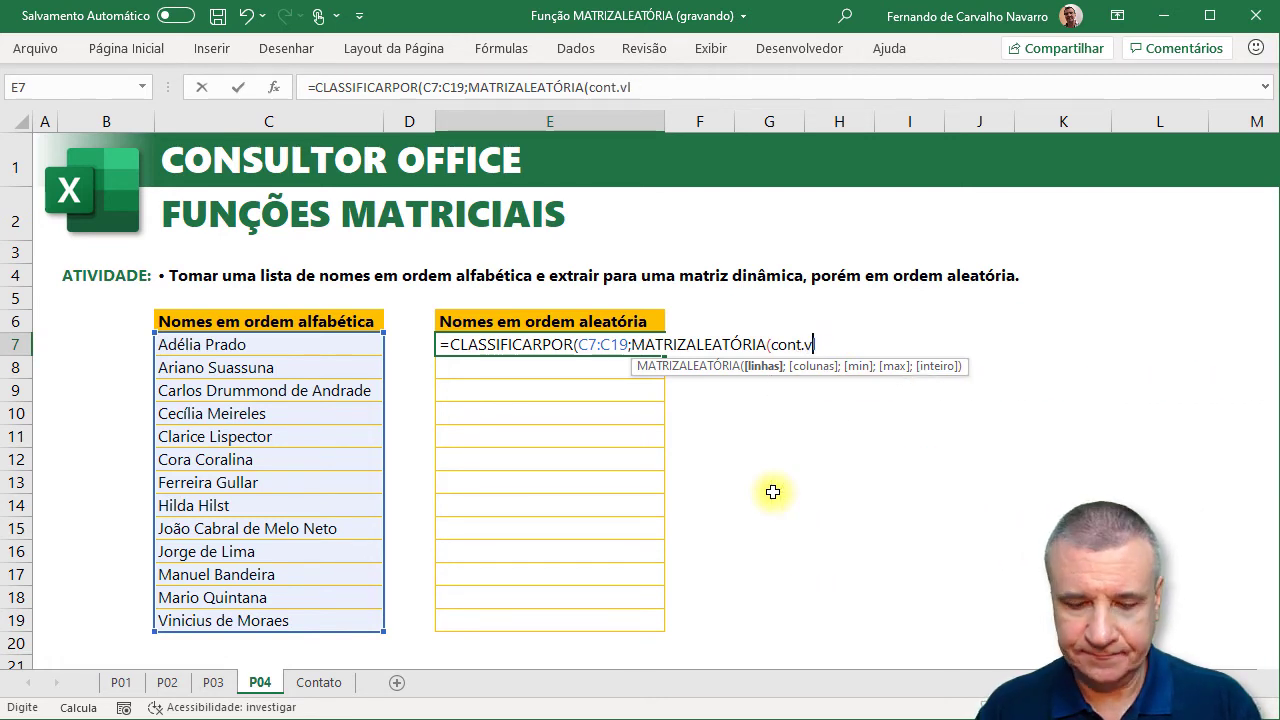
pyautogui.write('al')
pyautogui.press('Tab')
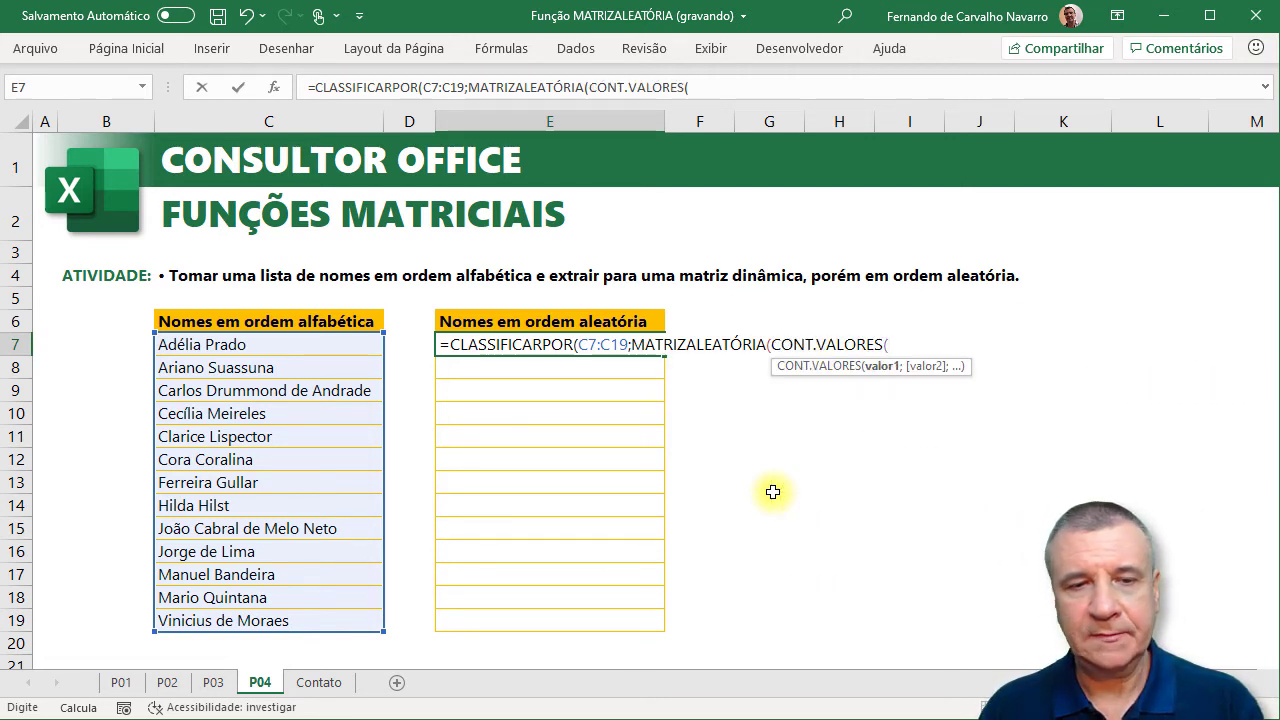
pyautogui.moveTo(327, 347); pyautogui.dragTo(320, 618)
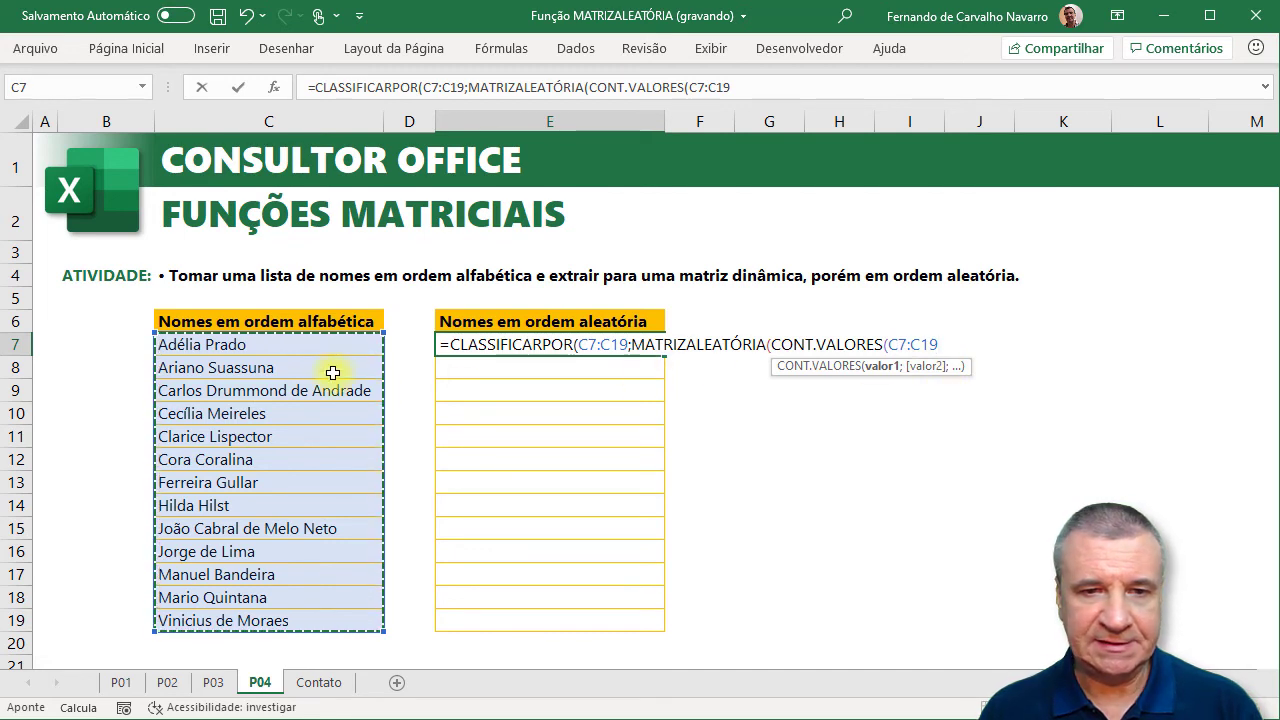
pyautogui.write(')')
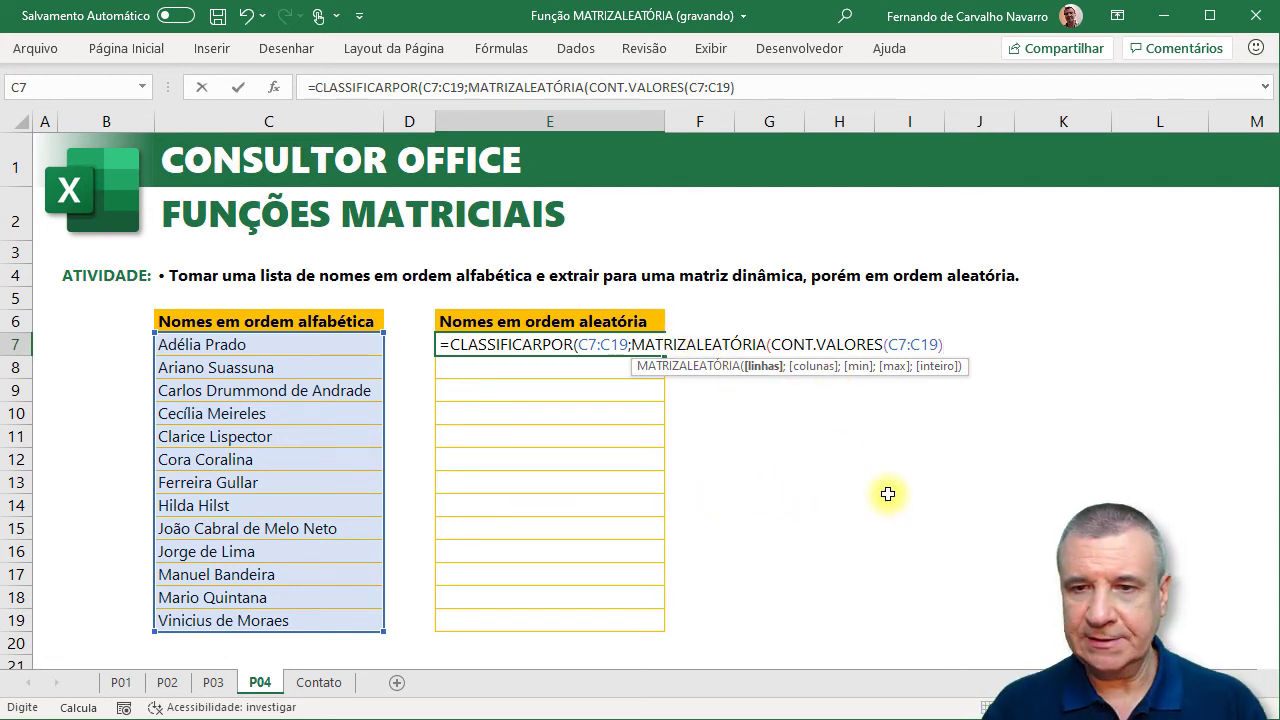
pyautogui.write(')')
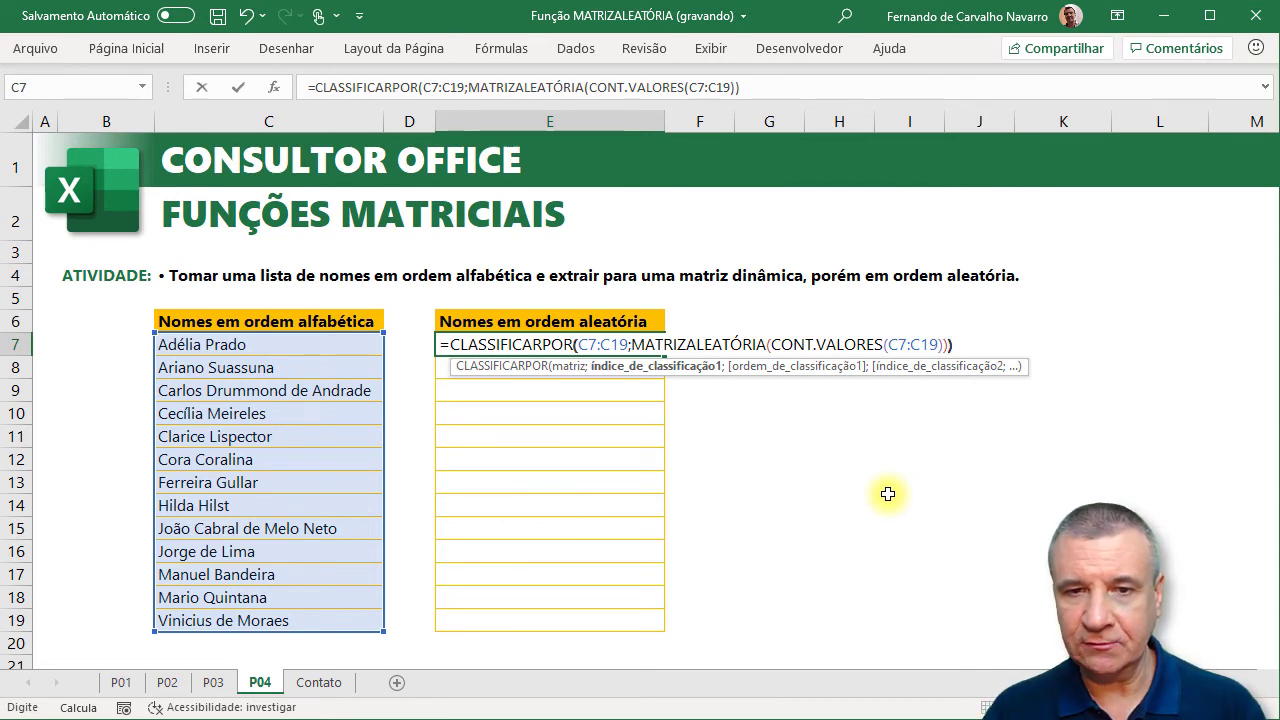
pyautogui.write(')')
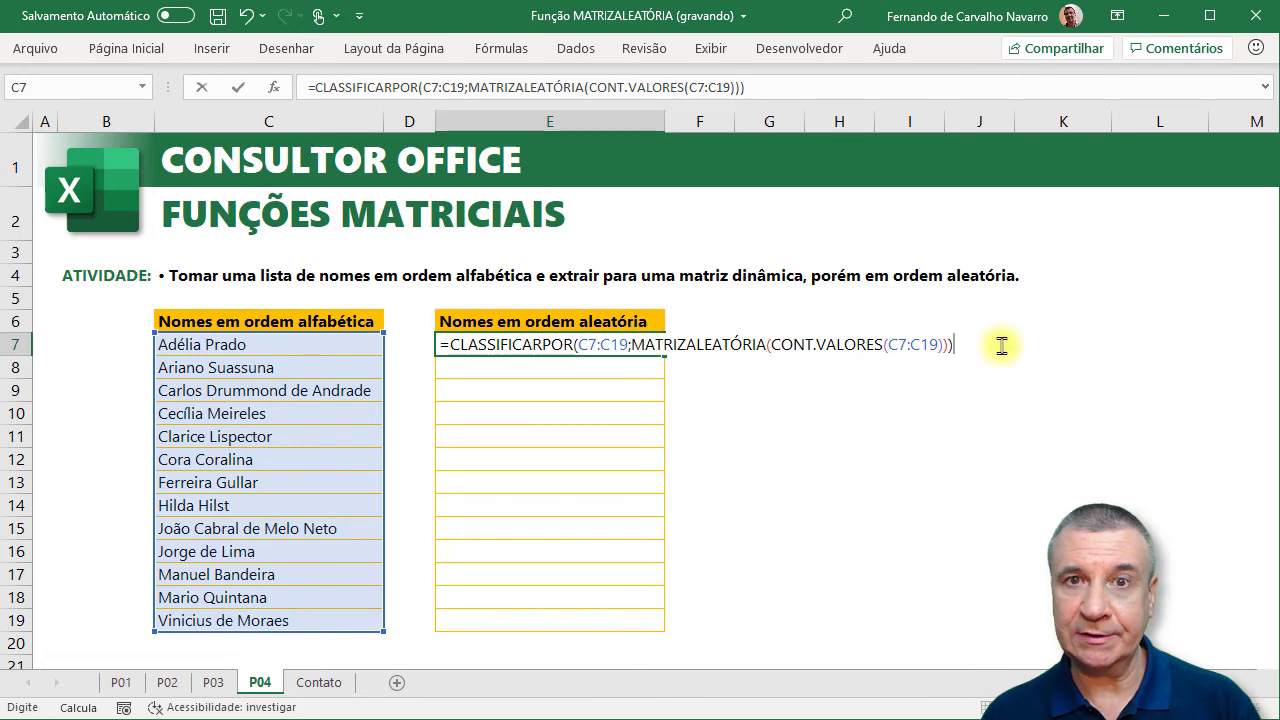
pyautogui.press('Return')
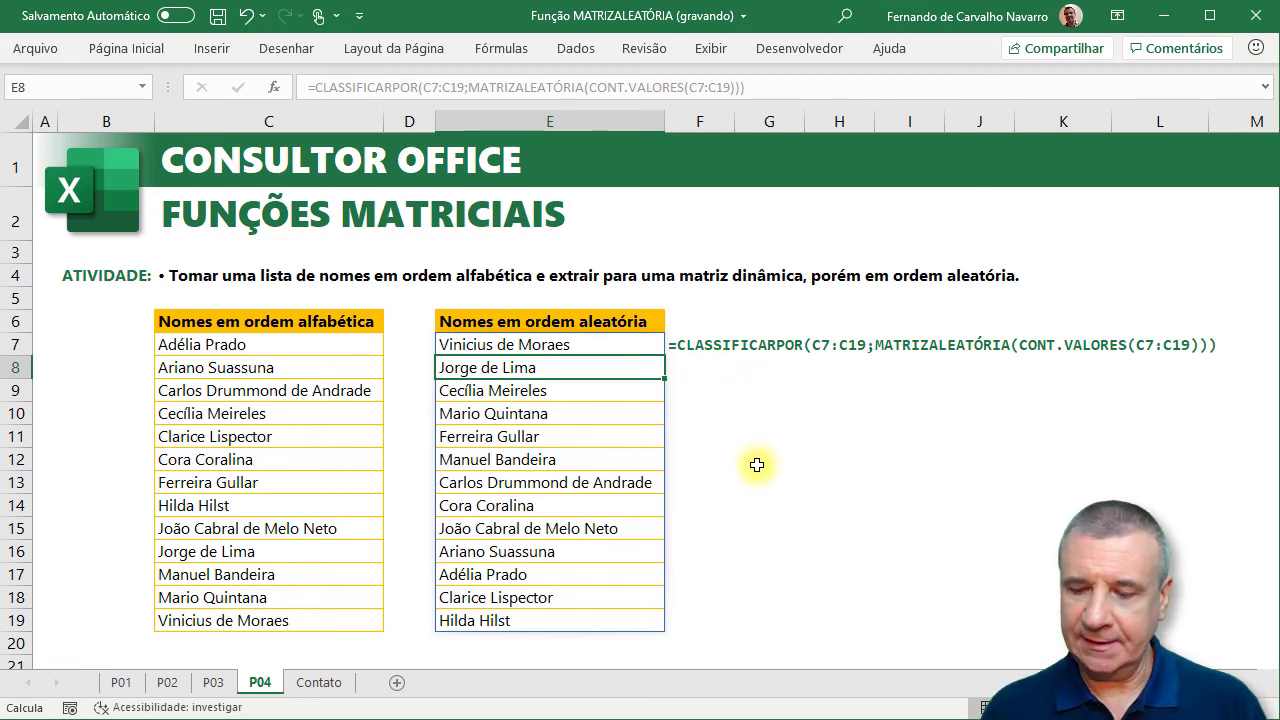
# Step: Select empty cell G10 and recalculate the sheet repeatedly to reshuffle the randomly ordered names
pyautogui.press('Right')
pyautogui.press('Right')
pyautogui.press('Down')
pyautogui.press('Down')
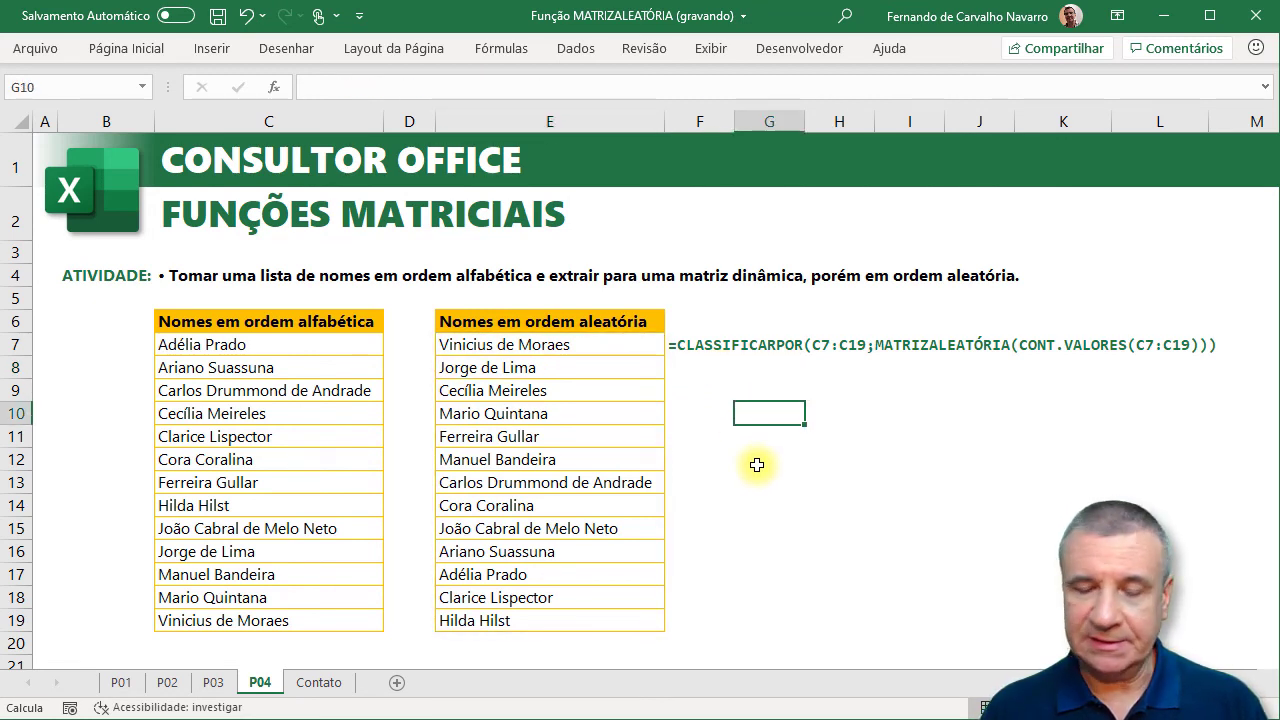
pyautogui.press('F9')
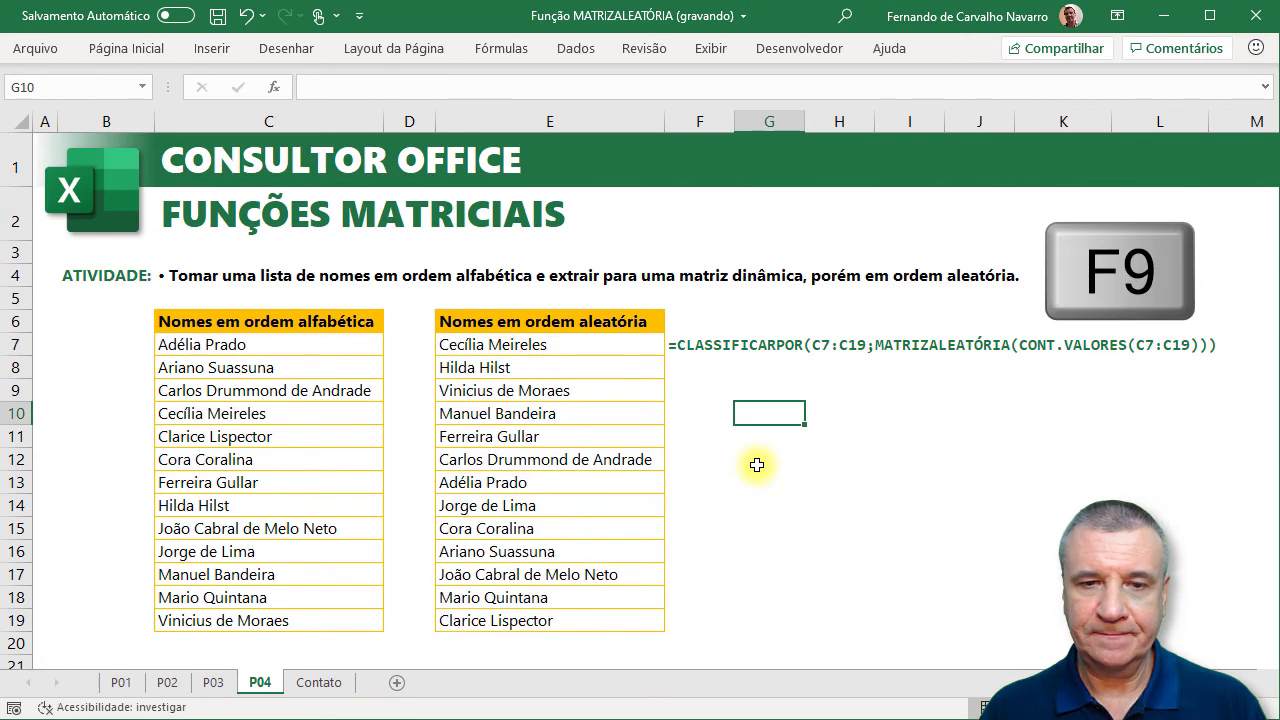
pyautogui.press('F9')
pyautogui.press('F9')
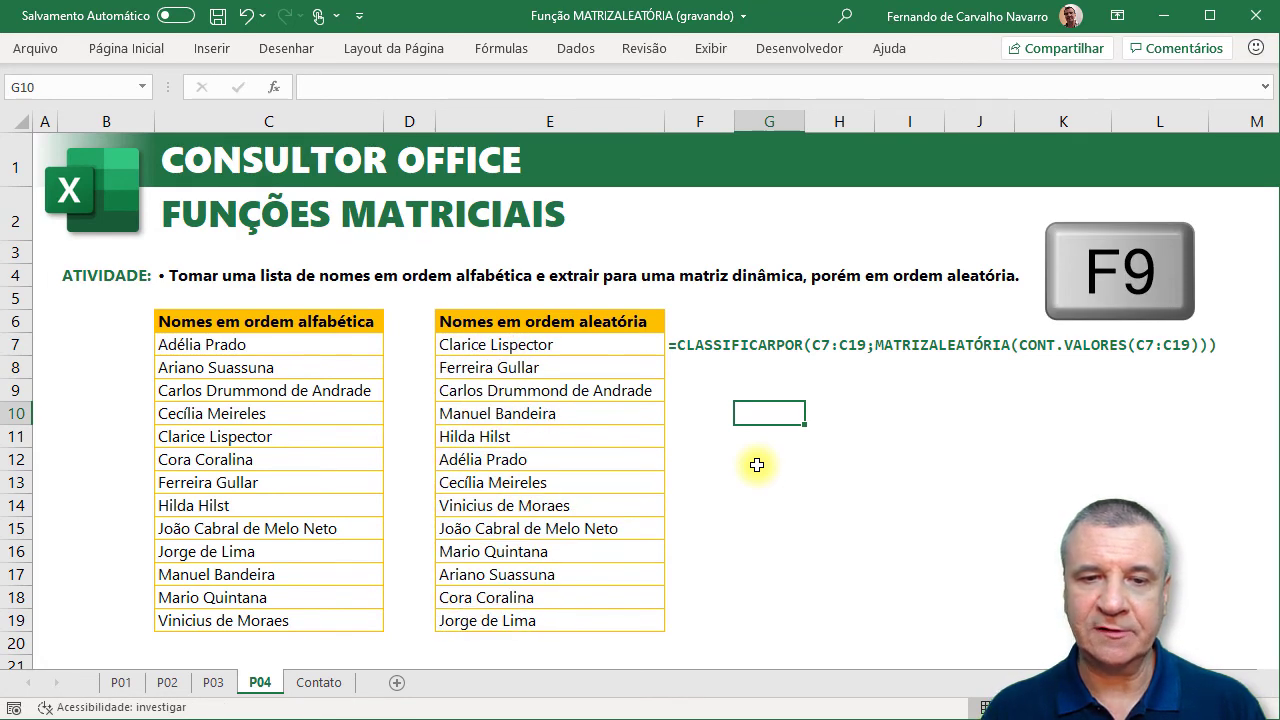
pyautogui.press('F9')
pyautogui.press('F9')
pyautogui.press('F9')
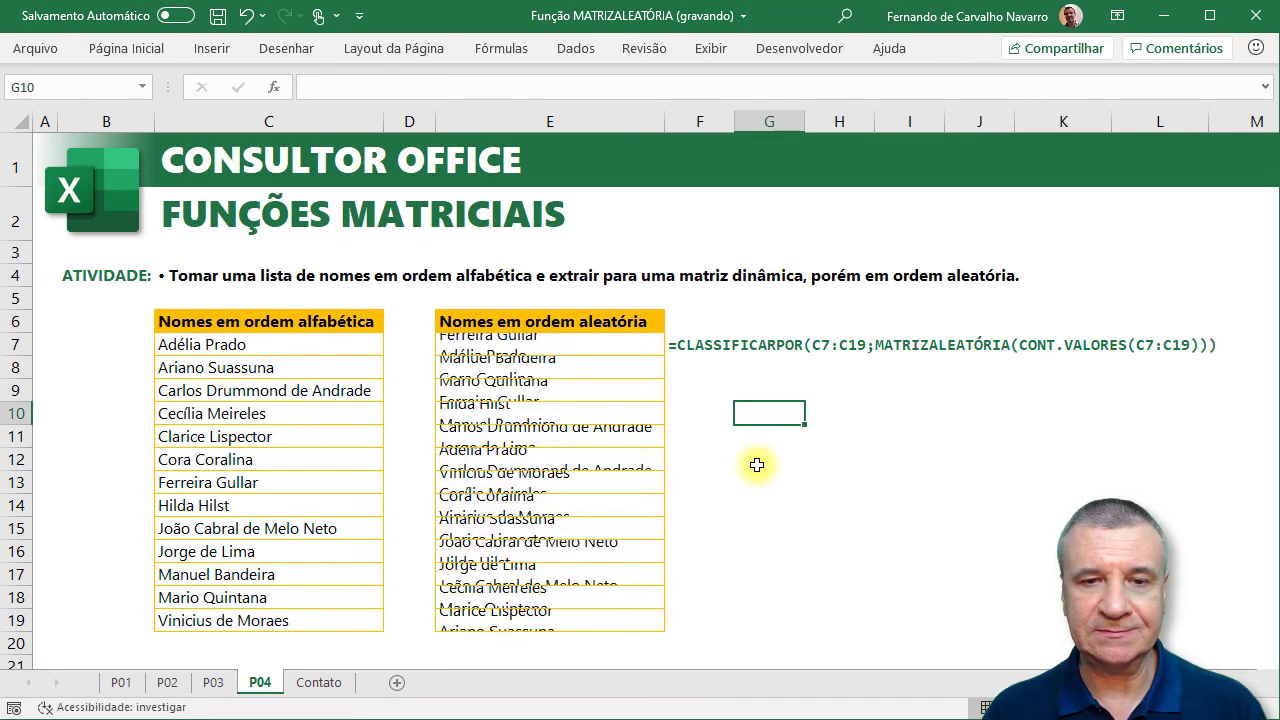
pyautogui.press('F9')
pyautogui.press('F9')
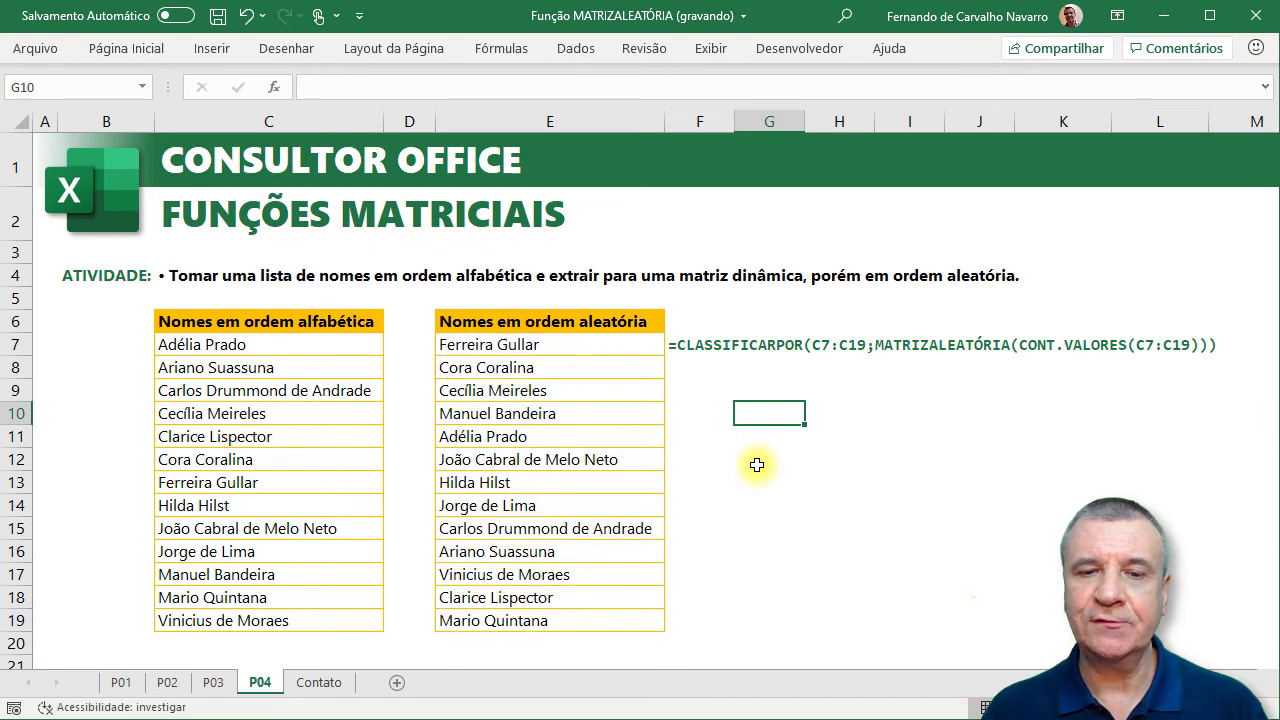
pyautogui.press('F9')
pyautogui.press('F9')
pyautogui.press('F9')
pyautogui.press('F9')
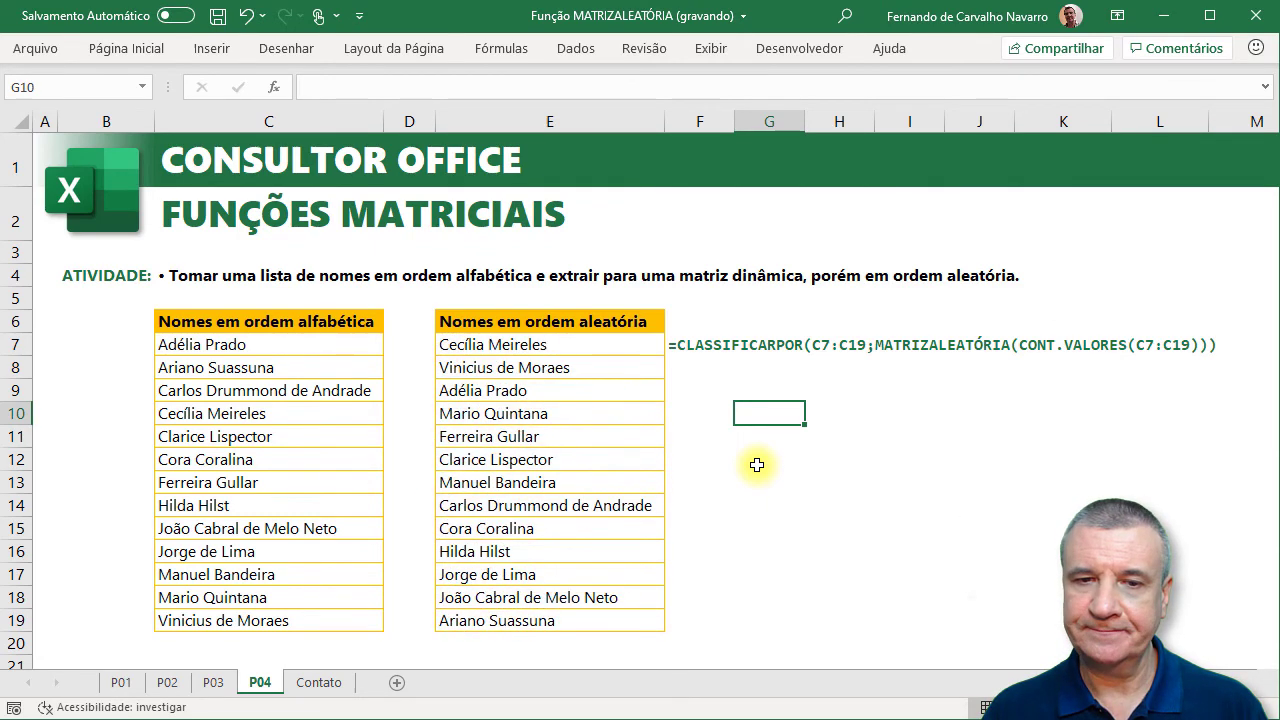
pyautogui.press('F9')
pyautogui.press('F9')
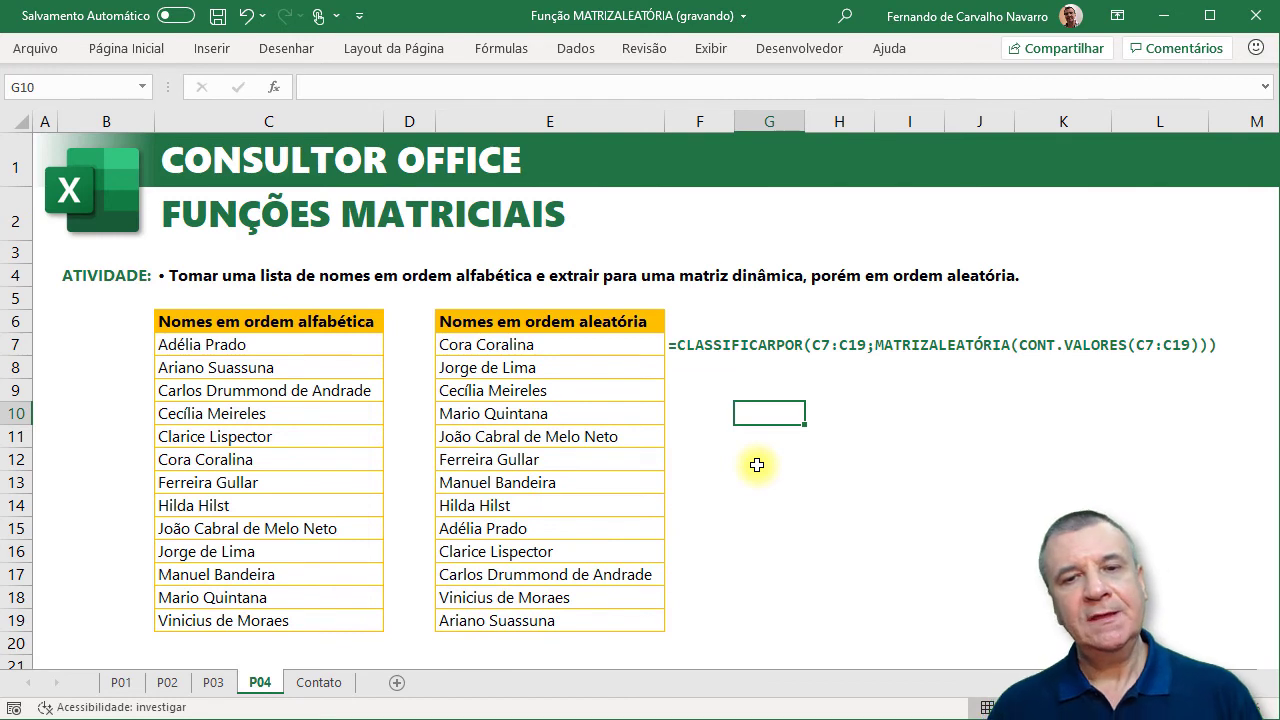